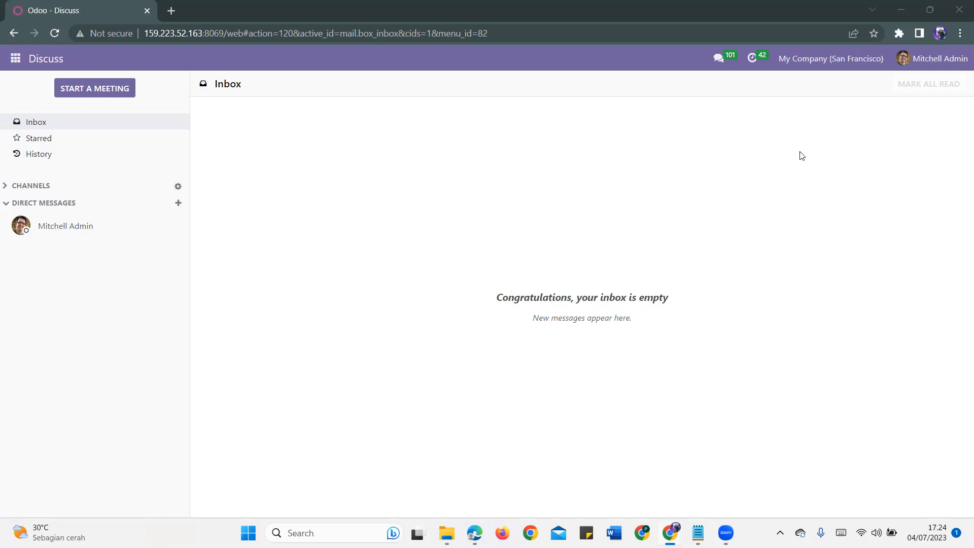
# Step: Open the shipping methods list in the Website app's eCommerce configuration
pyautogui.click(16, 60)
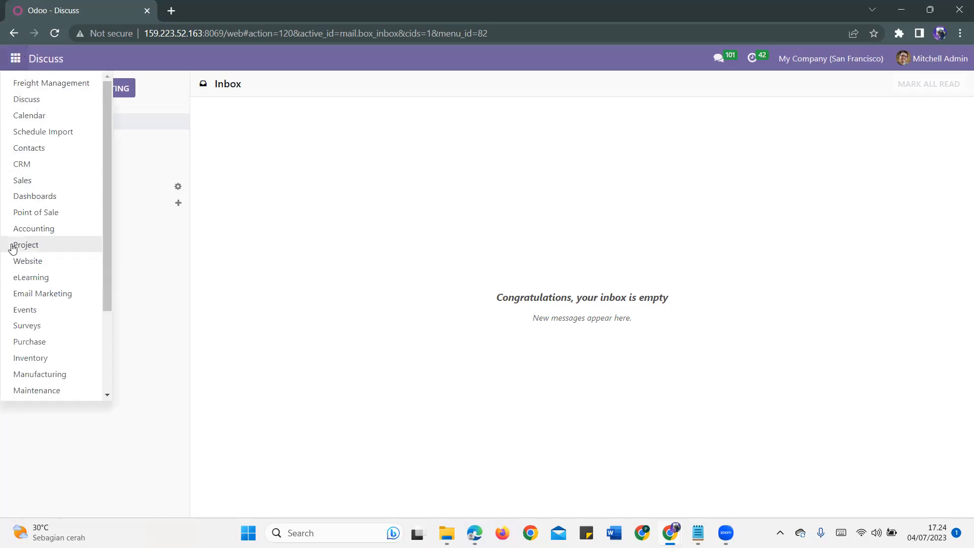
pyautogui.scroll(-2, 19, 264)
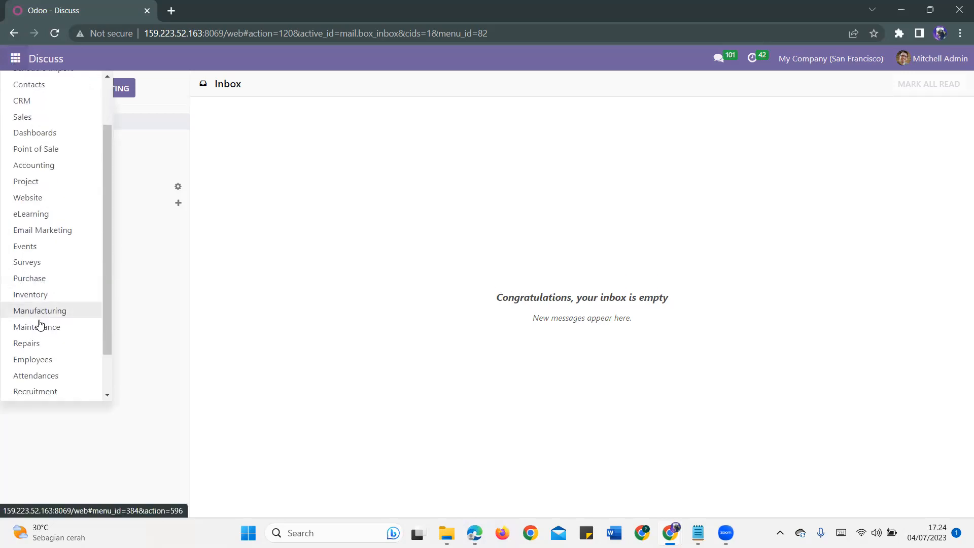
pyautogui.click(310, 259)
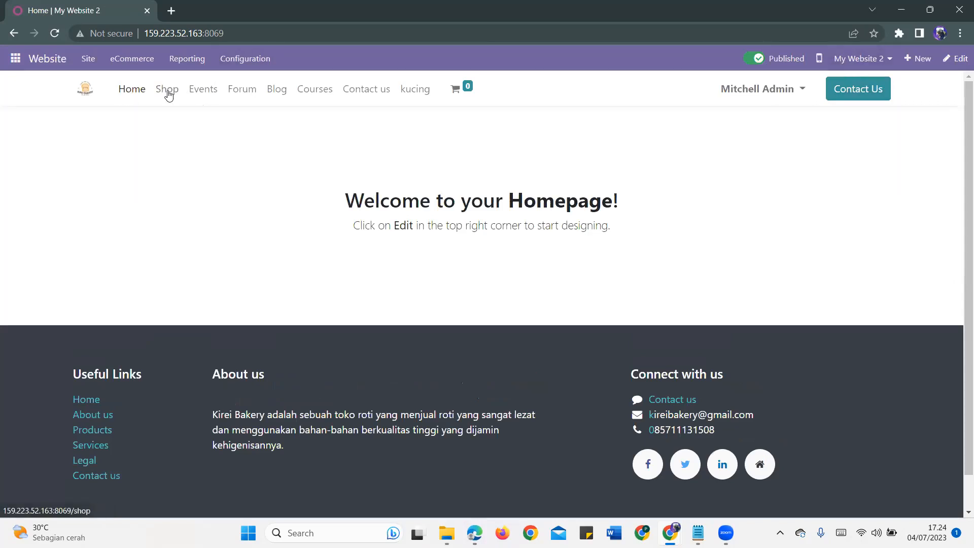
pyautogui.click(223, 62)
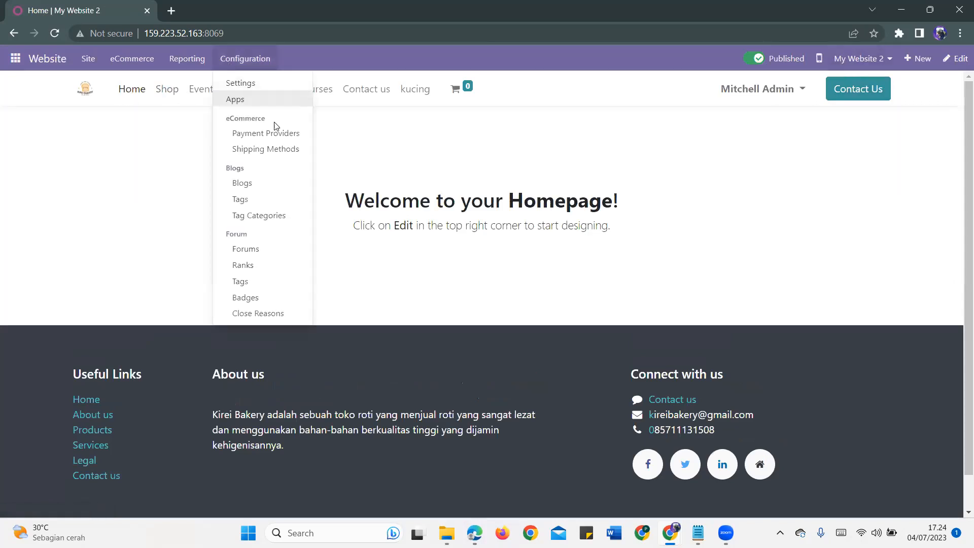
pyautogui.click(256, 156)
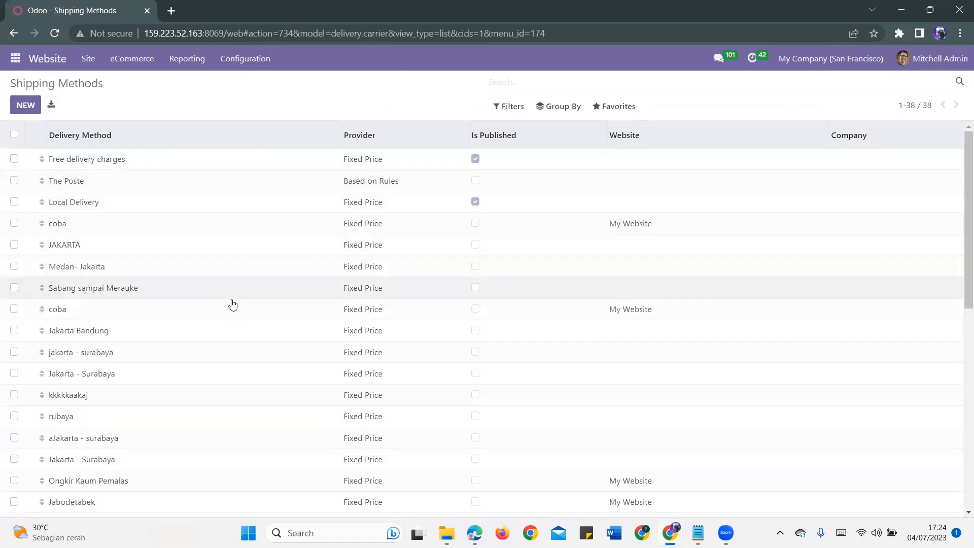
# Step: Create a new shipping method named HM Express
pyautogui.scroll(-4, 241, 360)
pyautogui.scroll(-5, 254, 395)
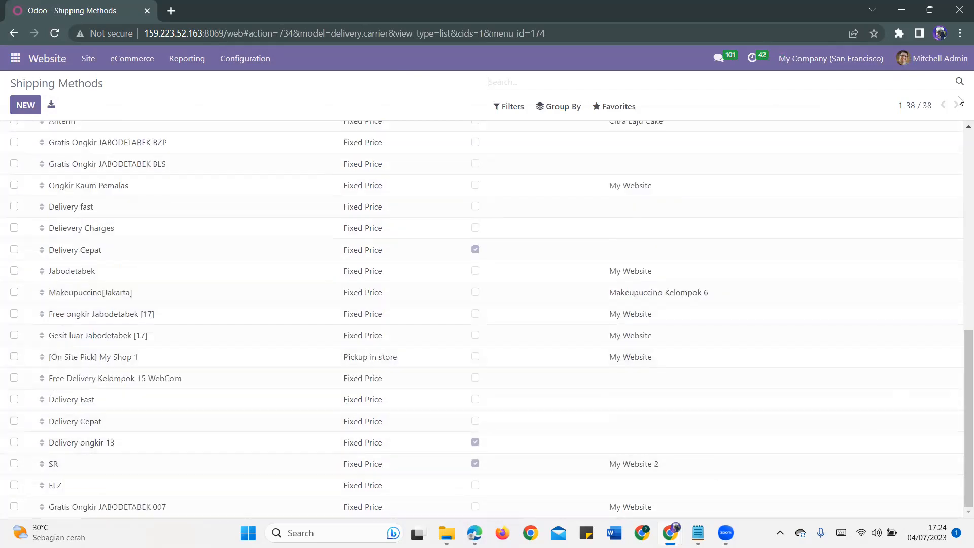
pyautogui.scroll(8, 168, 211)
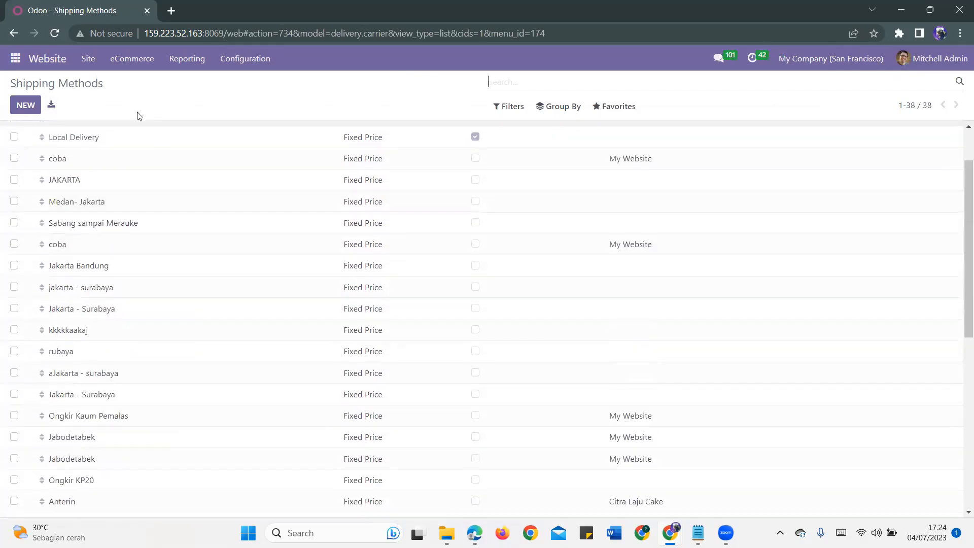
pyautogui.click(28, 105)
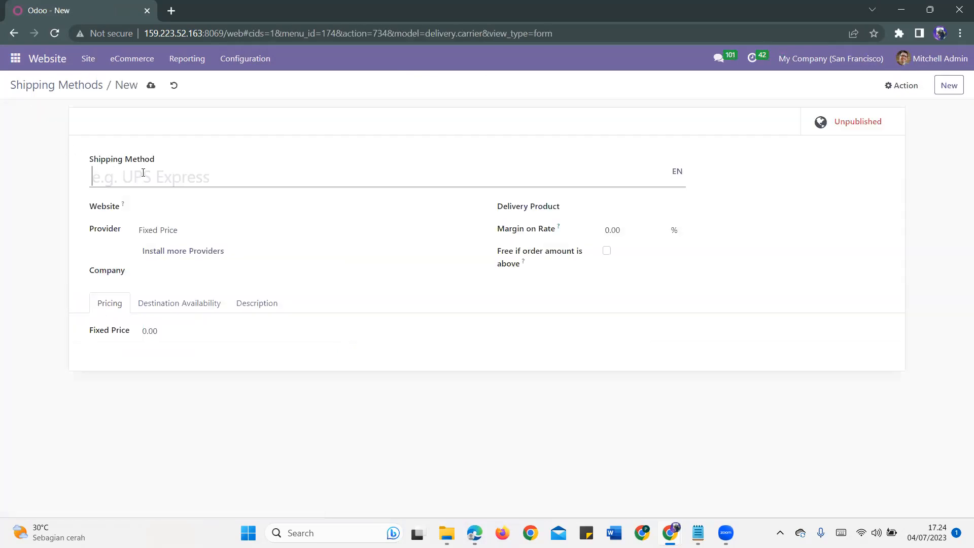
pyautogui.write('H')
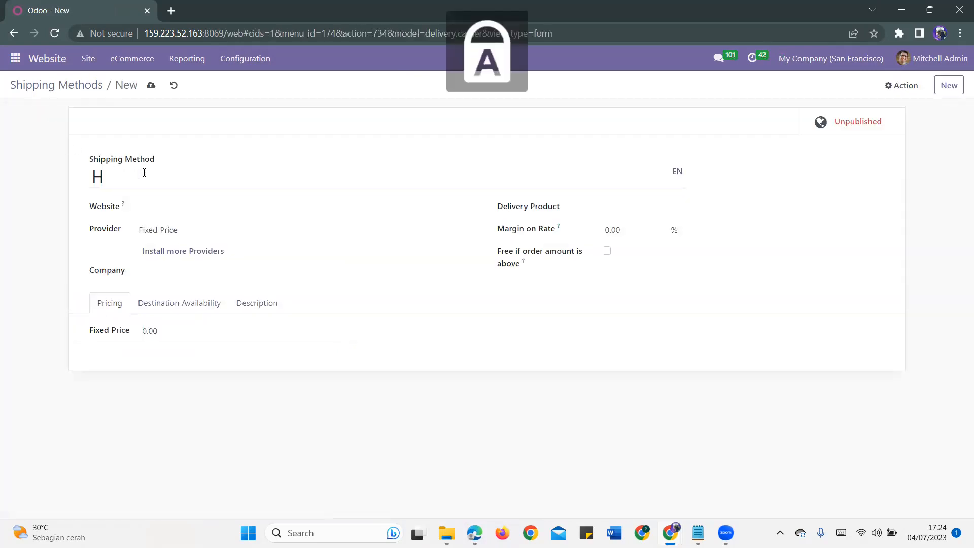
pyautogui.write('M Express')
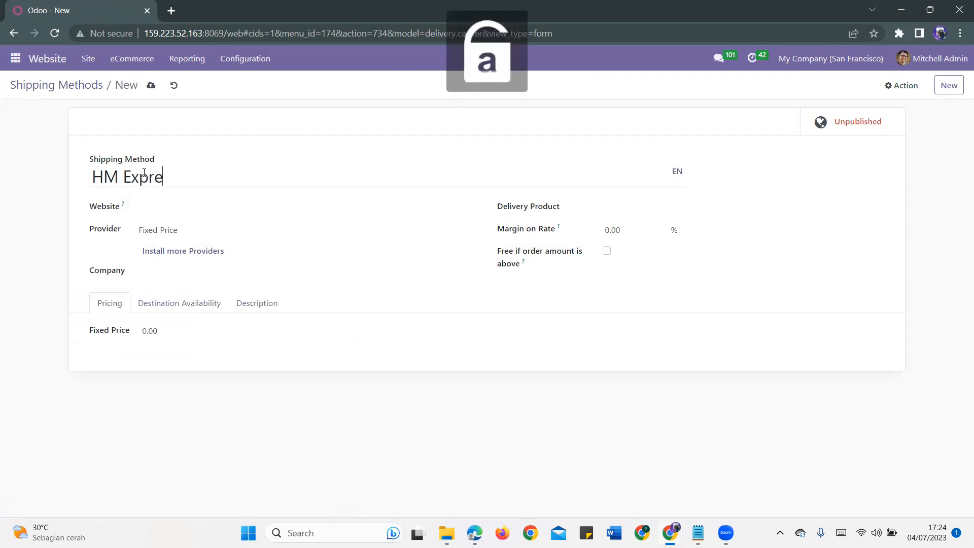
# Step: Assign HM Express to the website My Website 2 and choose Fixed Price as its provider
pyautogui.click(150, 208)
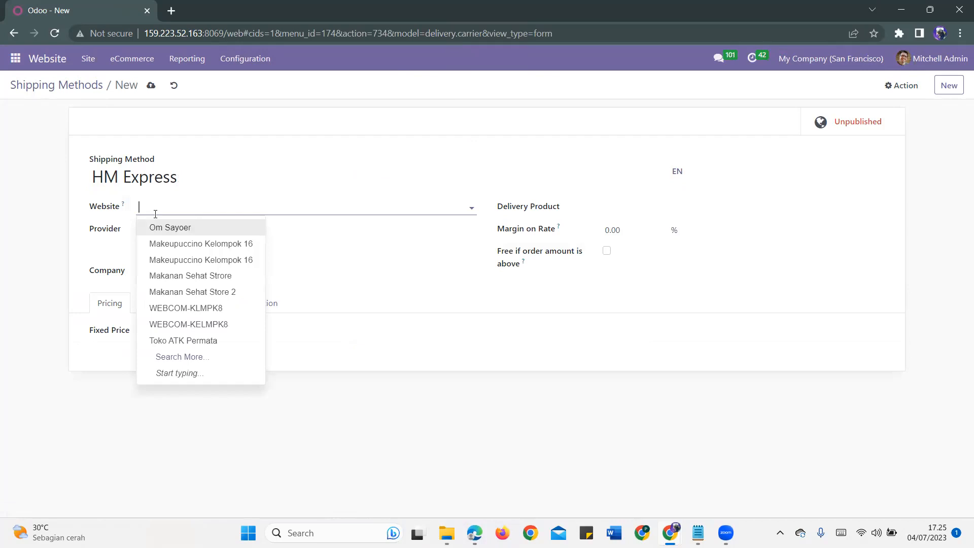
pyautogui.click(192, 357)
pyautogui.scroll(-8, 428, 337)
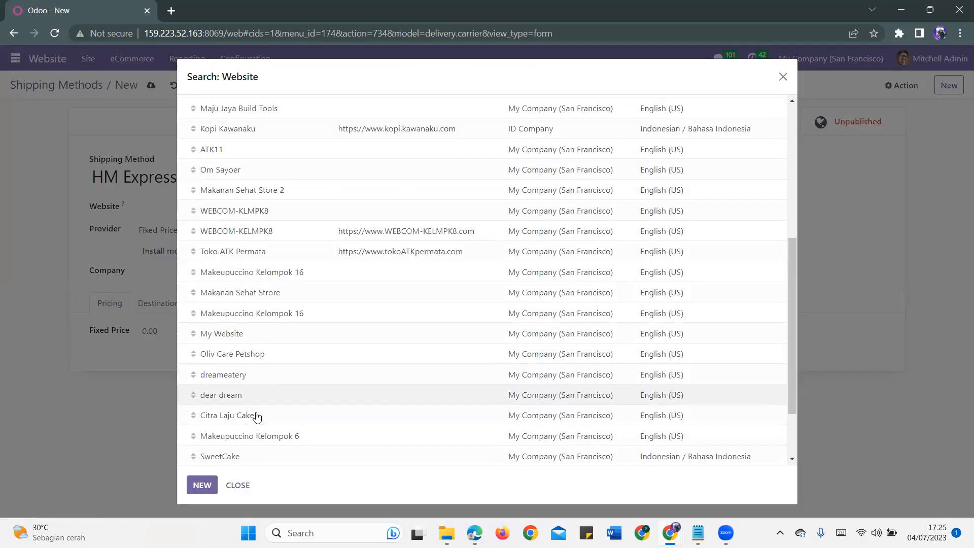
pyautogui.click(261, 453)
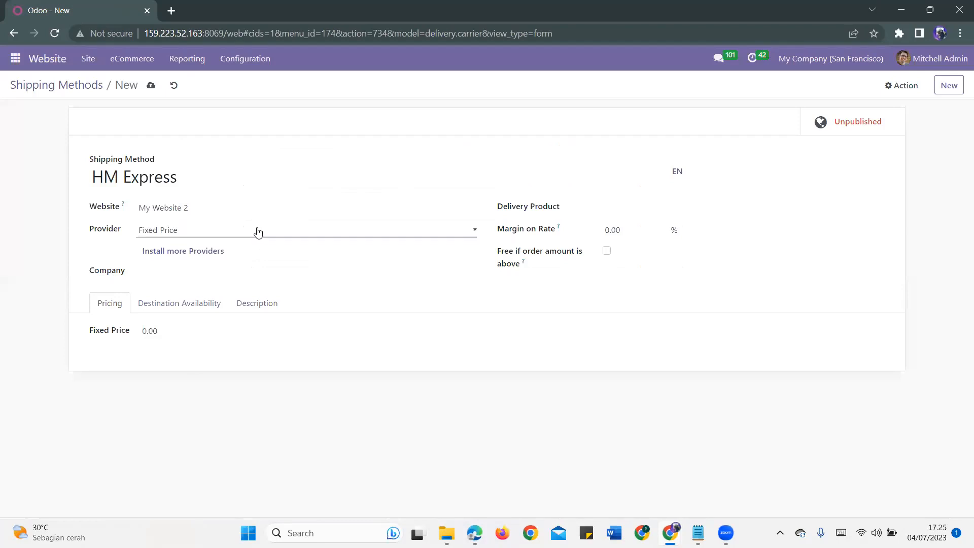
pyautogui.click(184, 238)
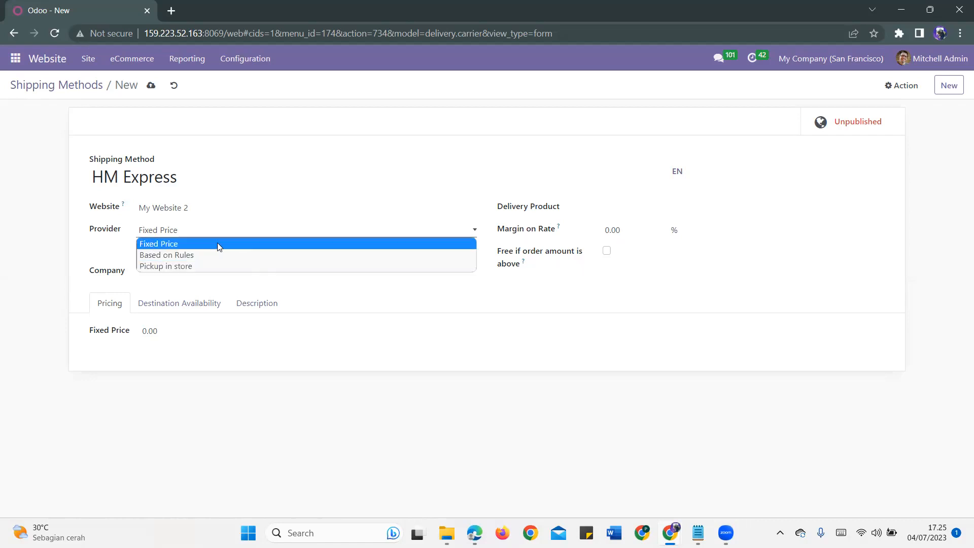
pyautogui.click(173, 245)
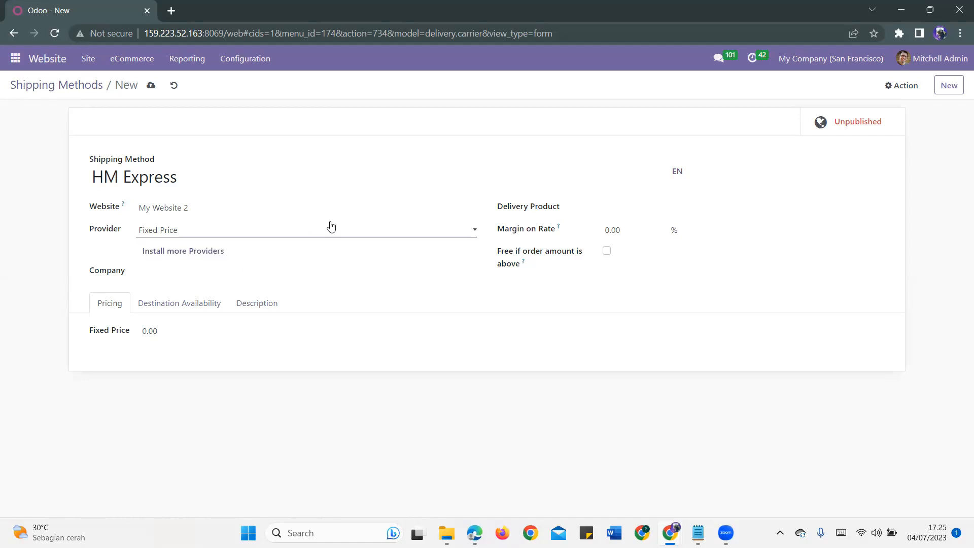
# Step: Set the shipping method's company to My Company (San Francisco)
pyautogui.click(170, 271)
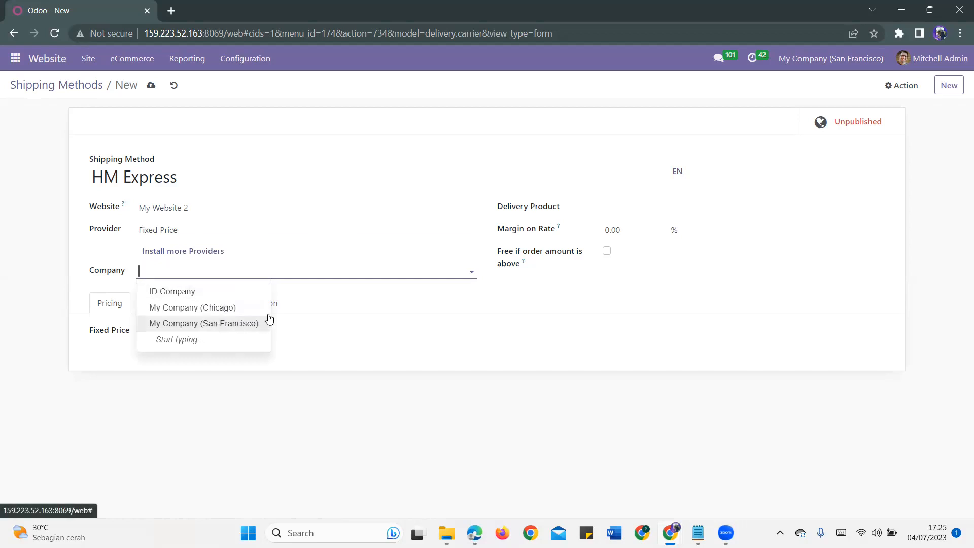
pyautogui.click(233, 323)
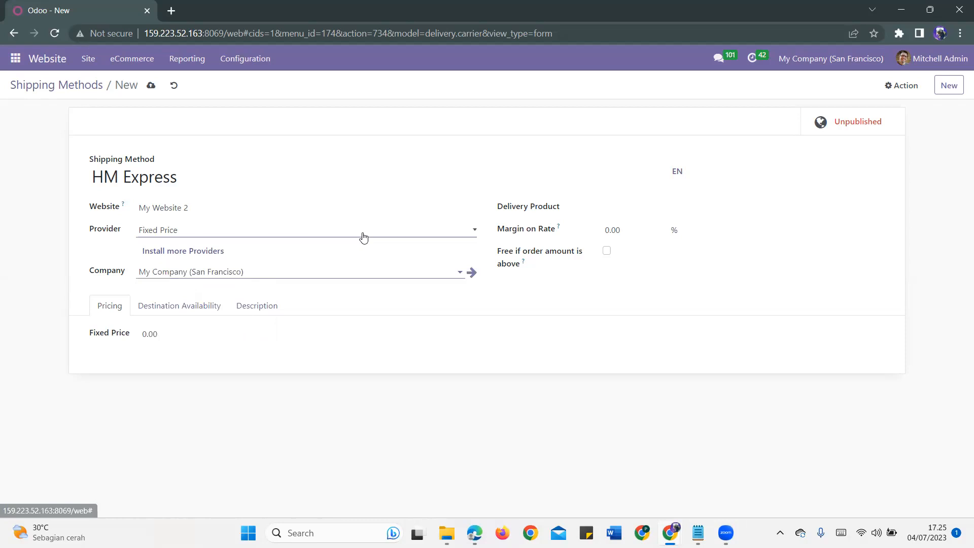
# Step: Choose K03_FG_78236 Table Kit as the delivery product from the full product search list
pyautogui.click(637, 208)
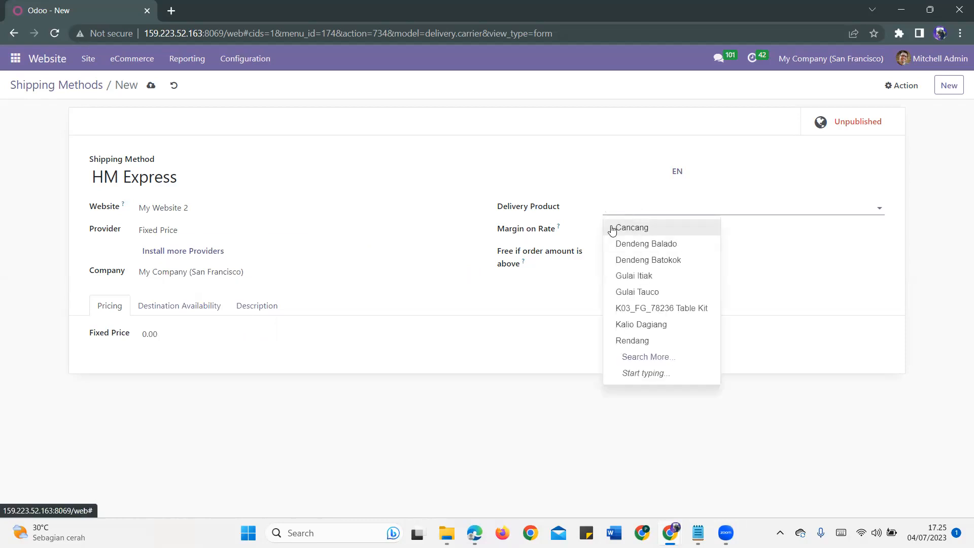
pyautogui.click(645, 357)
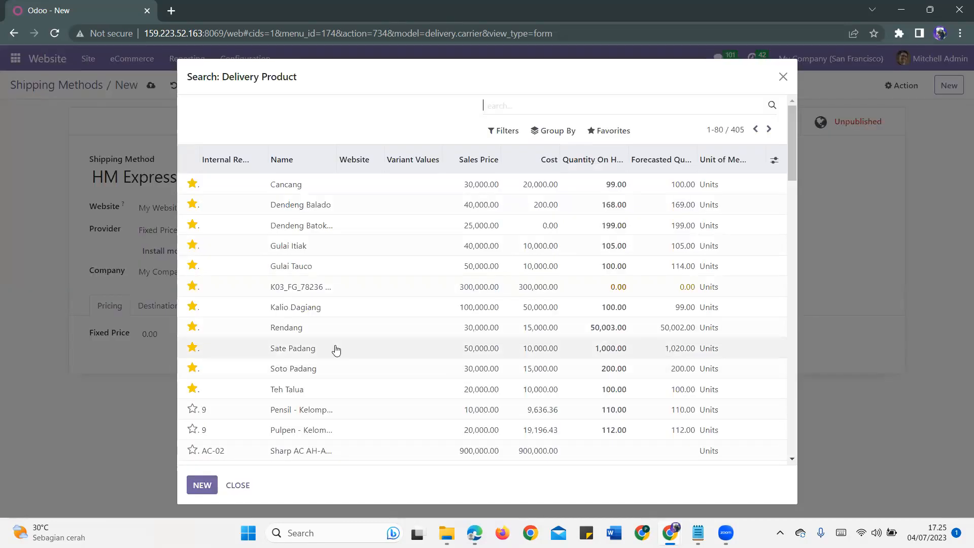
pyautogui.scroll(-1, 333, 345)
pyautogui.scroll(-1, 333, 345)
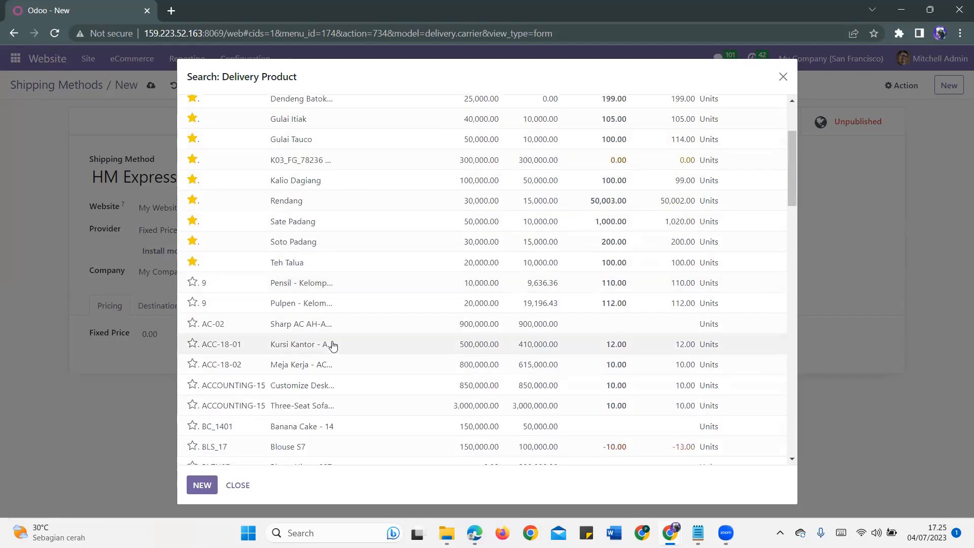
pyautogui.click(283, 161)
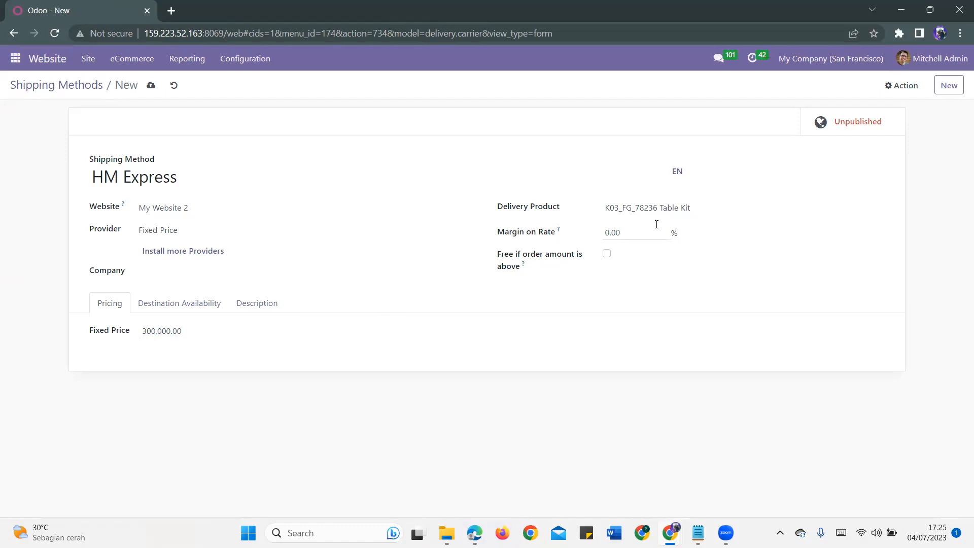
# Step: Set the margin on rate to 3% and make delivery free for order amounts above 100
pyautogui.click(636, 232)
pyautogui.write('3')
pyautogui.click(608, 254)
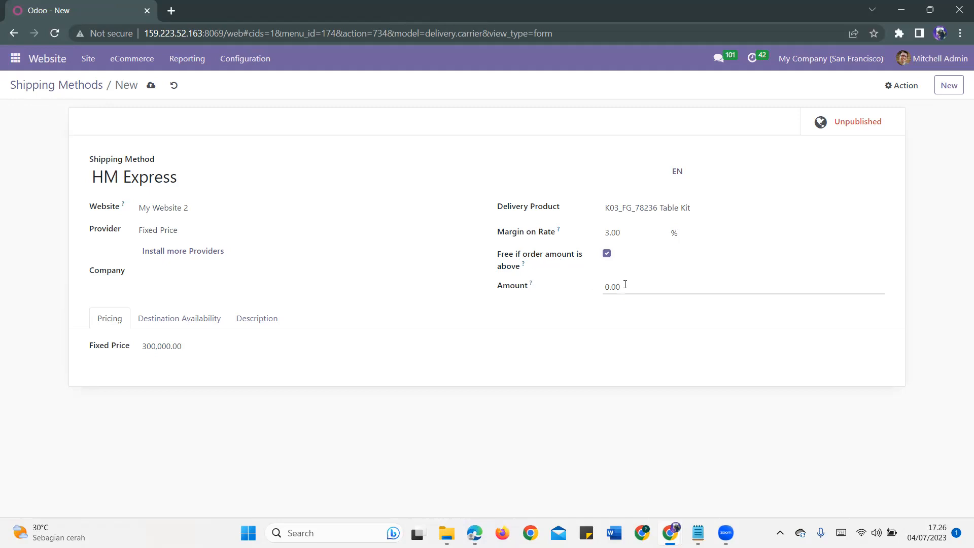
pyautogui.moveTo(627, 285); pyautogui.dragTo(602, 289)
pyautogui.write('100')
pyautogui.click(539, 362)
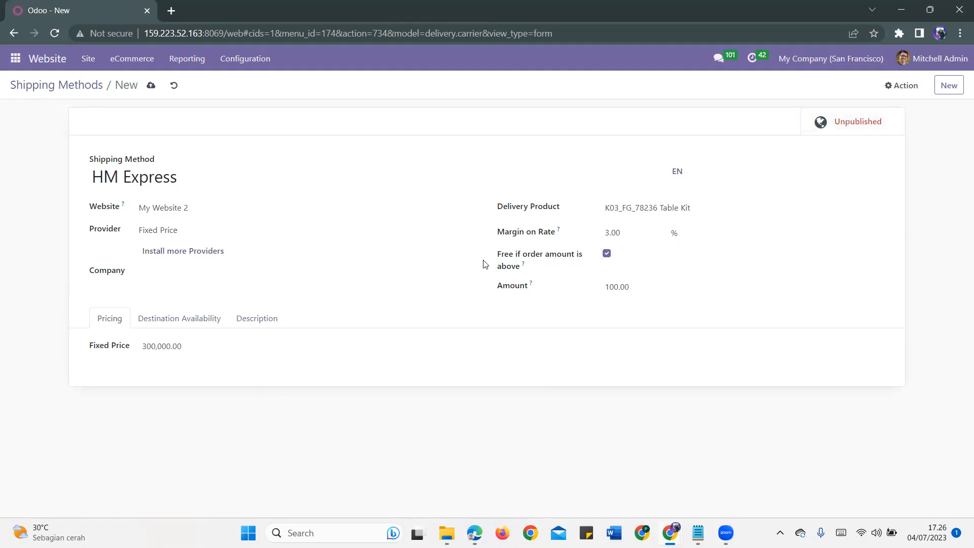
# Step: Publish the HM Express shipping method and filter the shipping methods list by the carrier HM
pyautogui.click(844, 124)
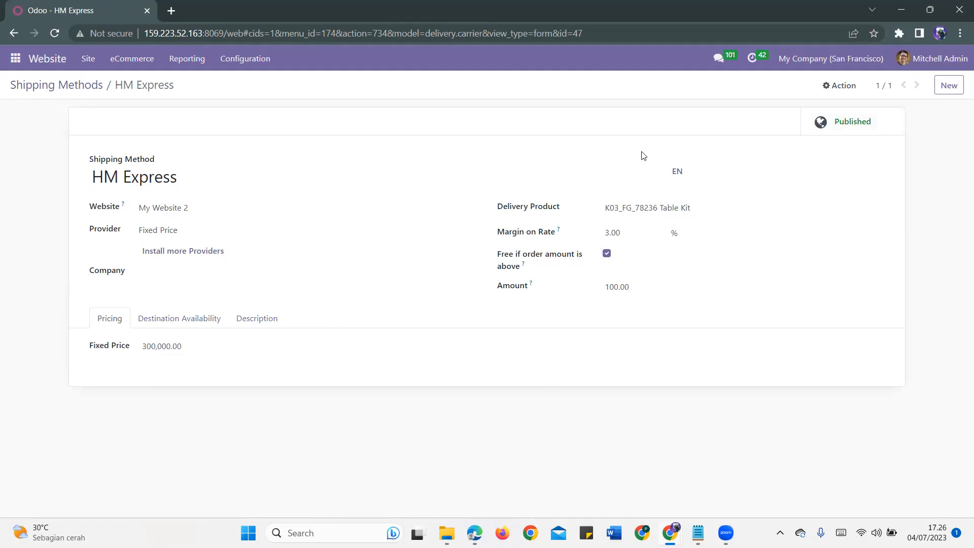
pyautogui.click(91, 87)
pyautogui.scroll(-2, 223, 384)
pyautogui.scroll(-6, 223, 384)
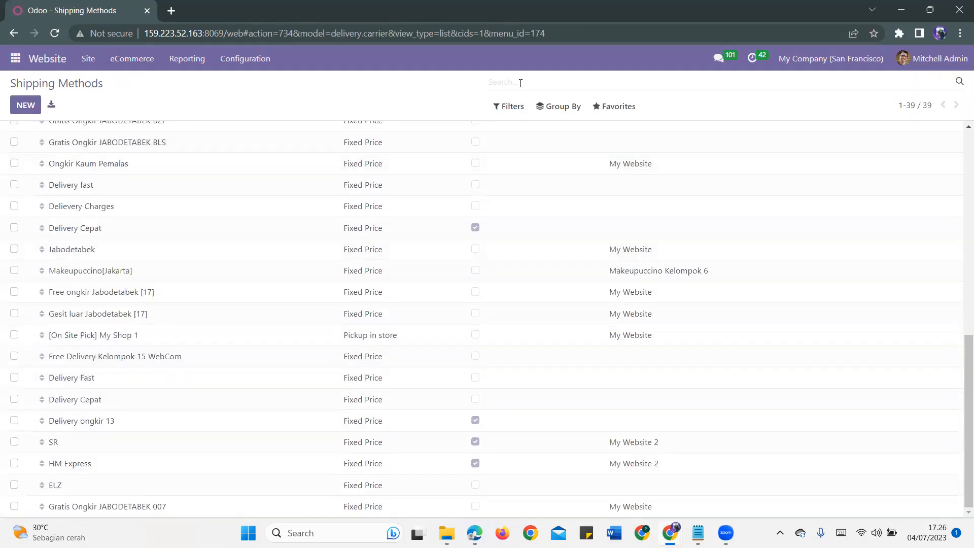
pyautogui.press('capslock')
pyautogui.write('HM')
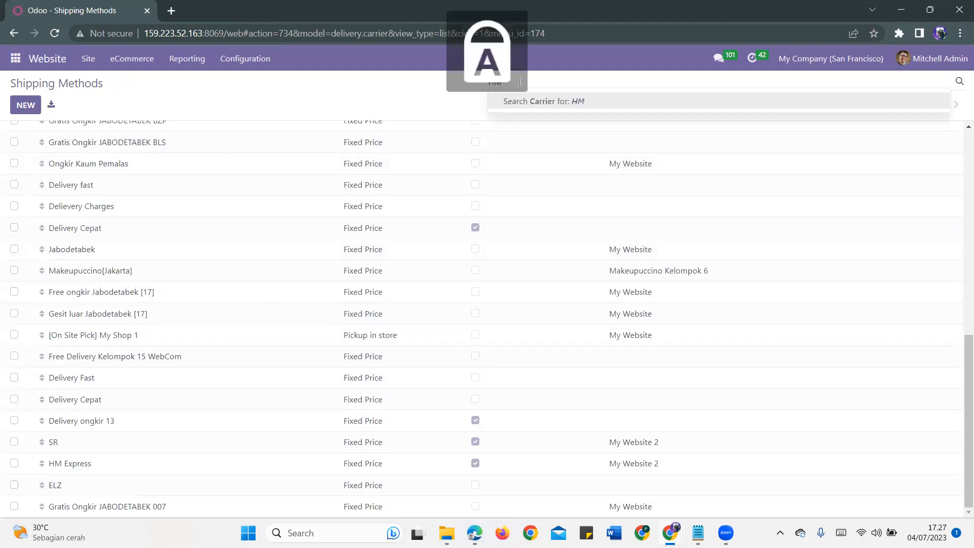
pyautogui.press('Return')
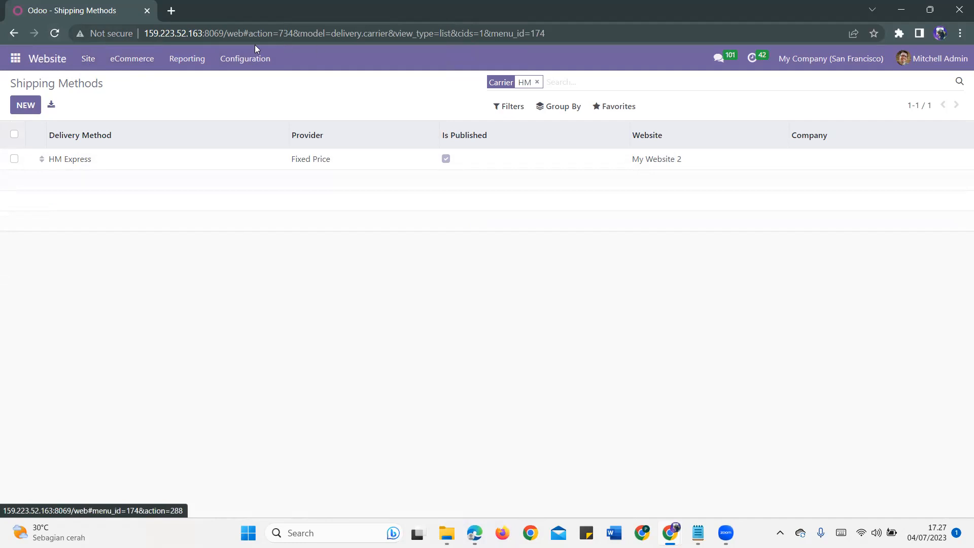
# Step: Go to the website's shop, search for LAPTOP and open the Laptop product page
pyautogui.click(15, 58)
pyautogui.click(42, 59)
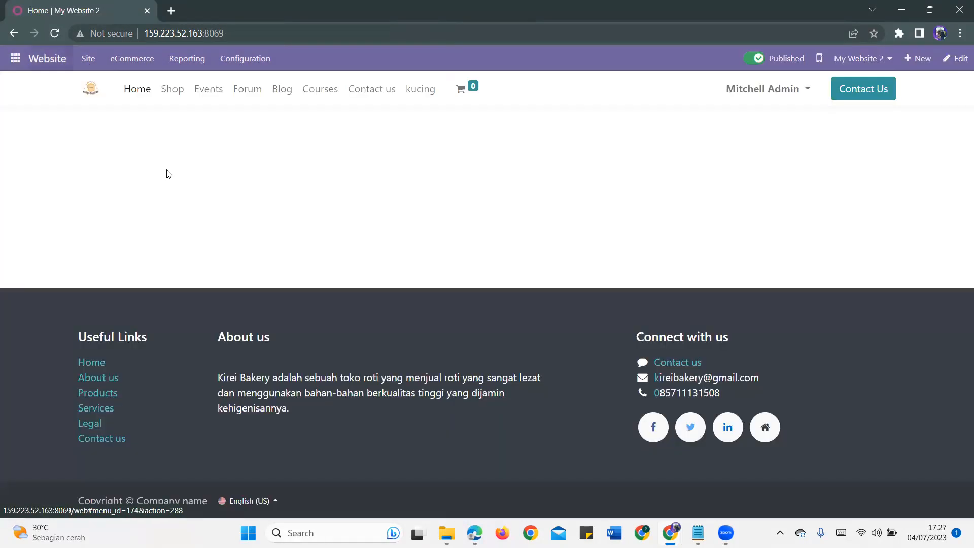
pyautogui.click(167, 90)
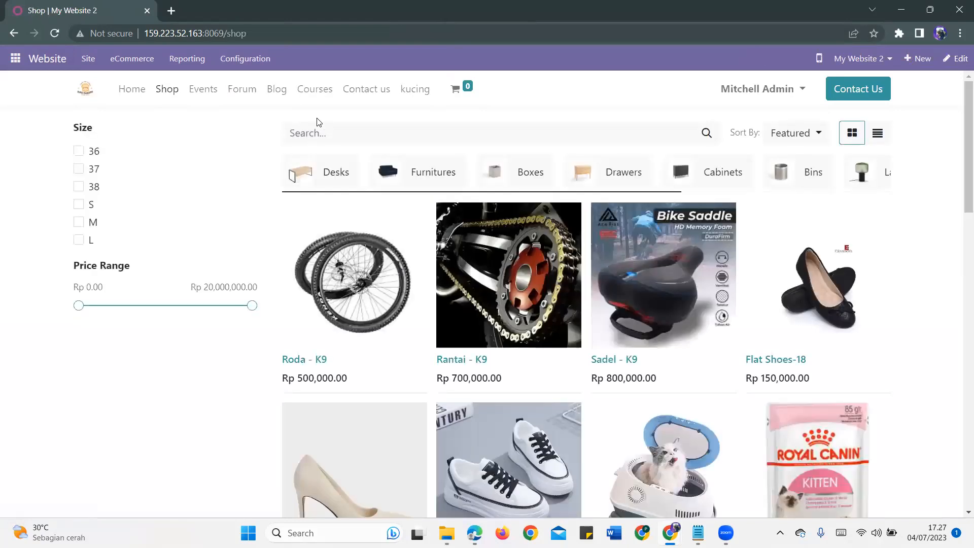
pyautogui.click(314, 135)
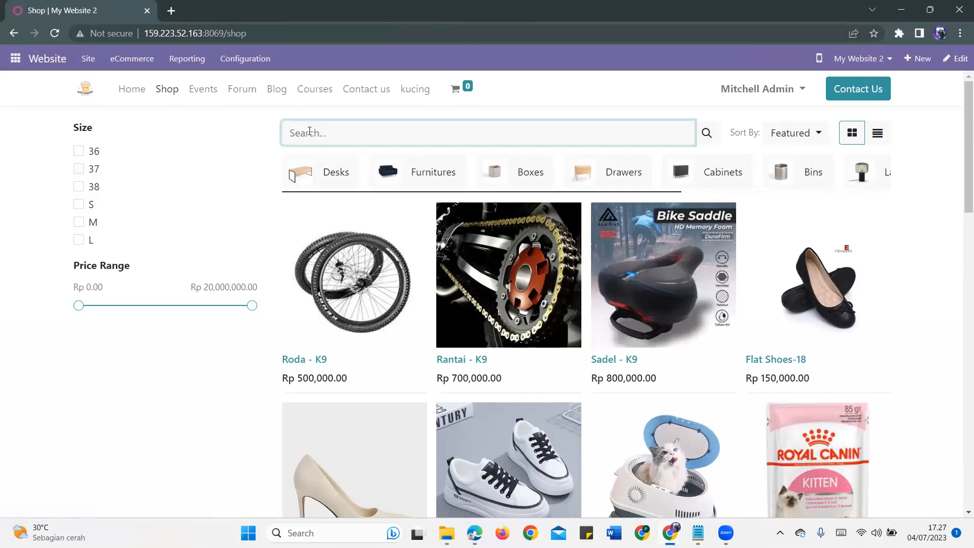
pyautogui.write('LAPTOP')
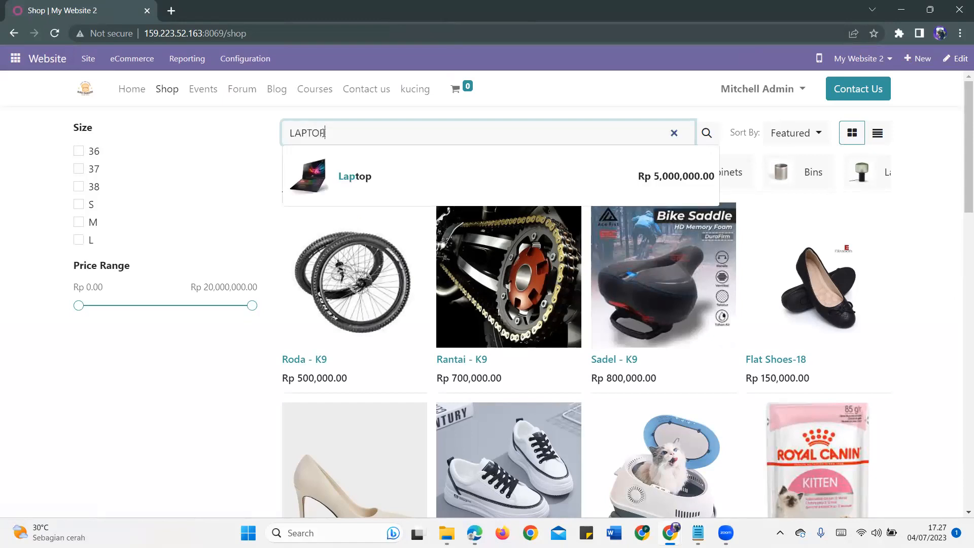
pyautogui.click(343, 176)
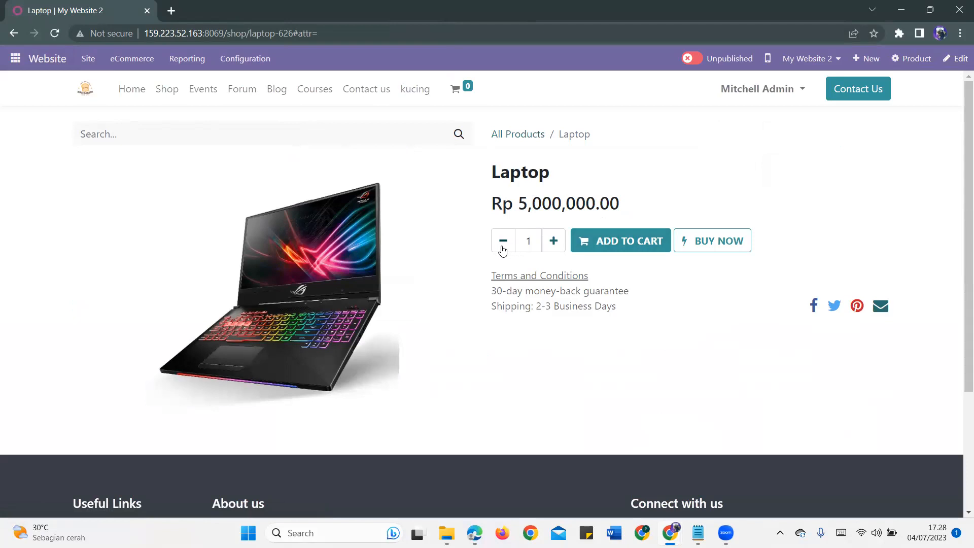
# Step: Raise the Laptop's quantity to 3, bring it back to 1, and add the product to the cart
pyautogui.click(552, 242)
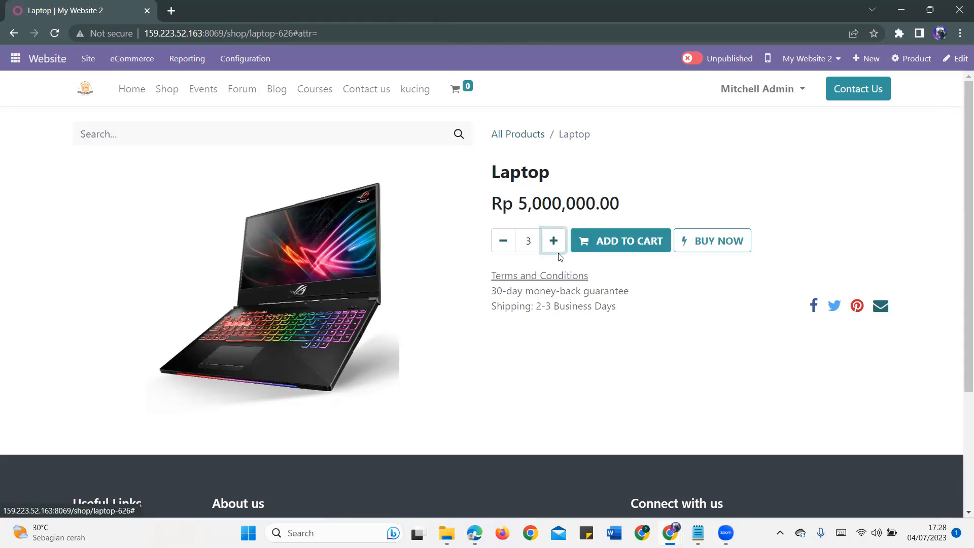
pyautogui.click(503, 247)
pyautogui.click(503, 248)
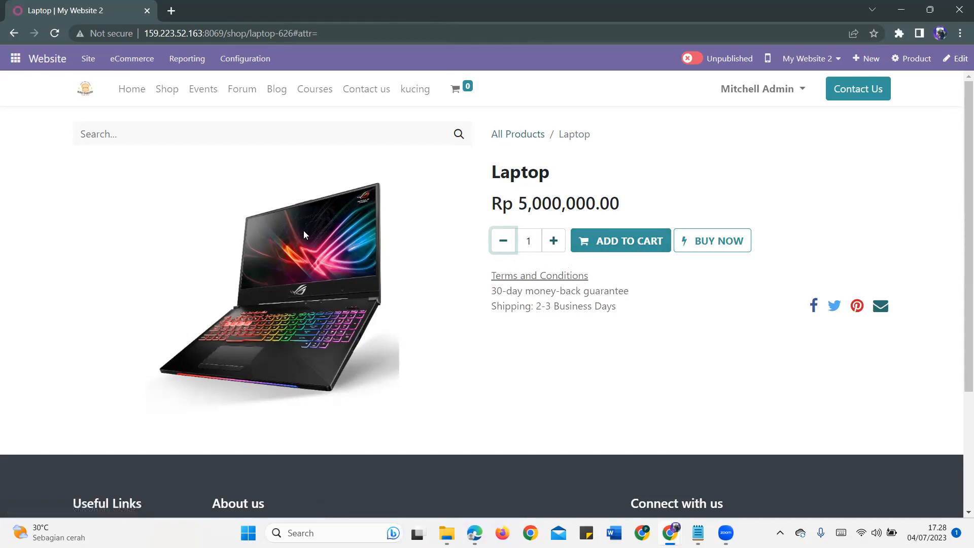
pyautogui.click(603, 246)
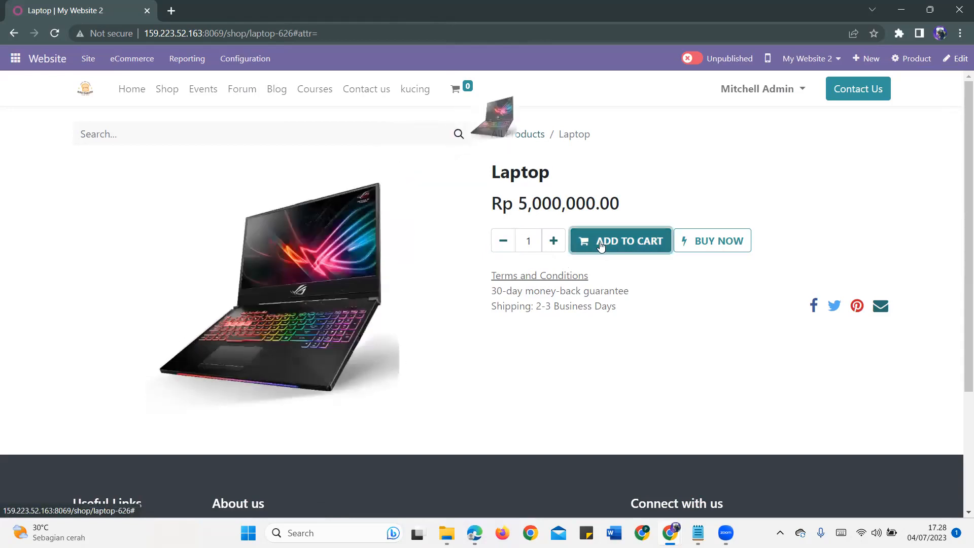
# Step: Open the shopping cart, proceed to checkout, and choose HM Express as the delivery method
pyautogui.click(468, 90)
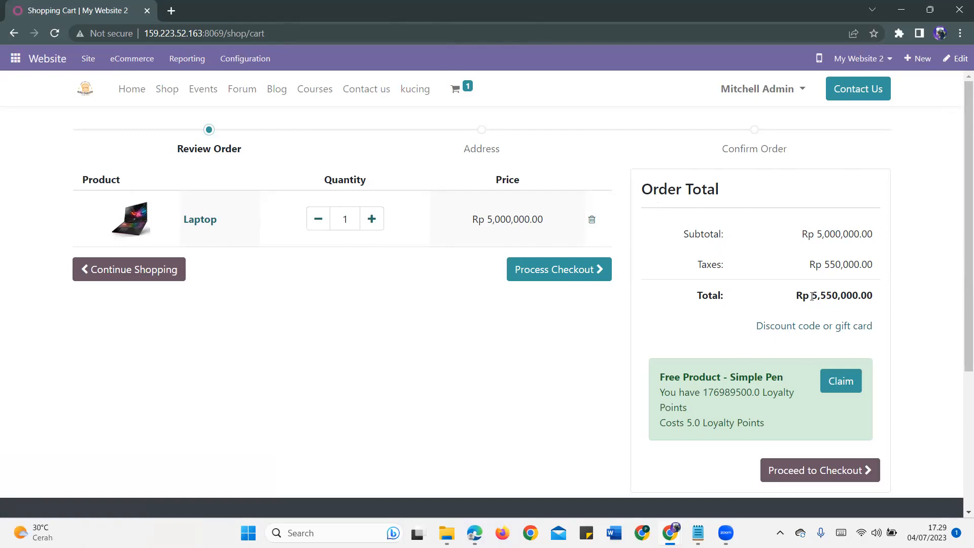
pyautogui.click(565, 273)
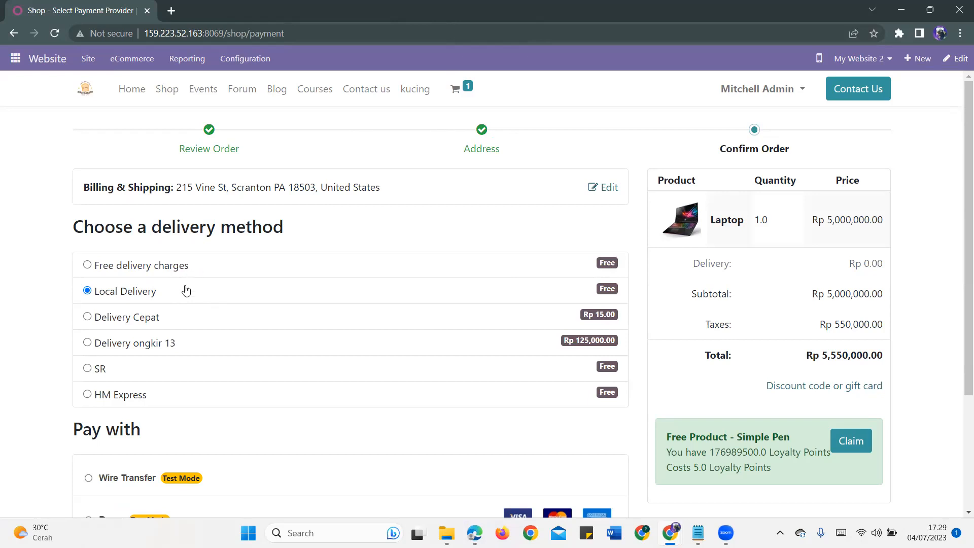
pyautogui.scroll(-1, 219, 348)
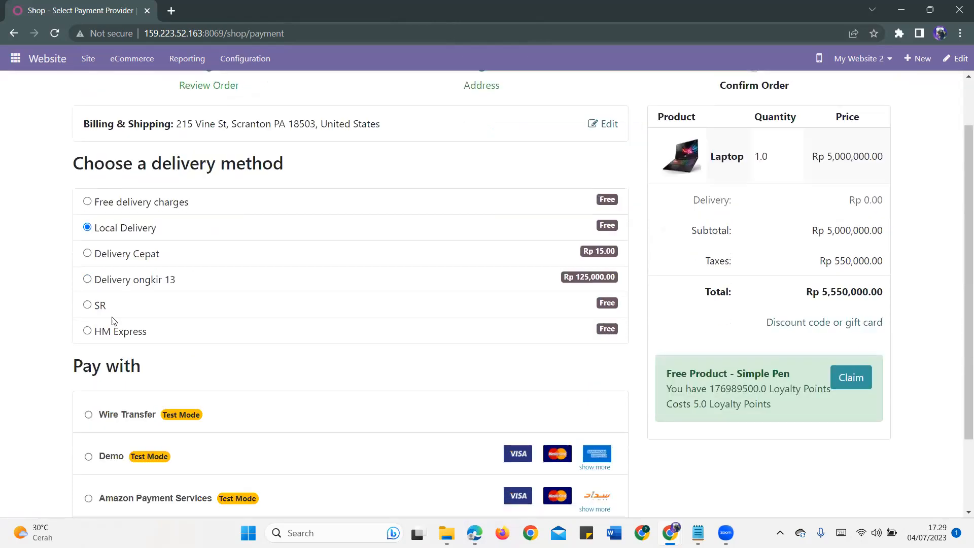
pyautogui.click(87, 333)
pyautogui.scroll(-2, 284, 303)
pyautogui.scroll(3, 284, 305)
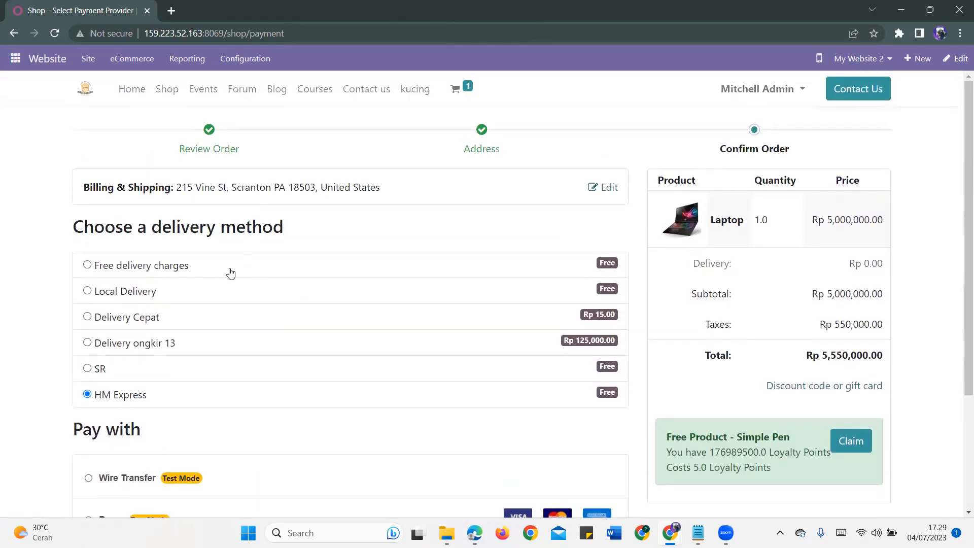
# Step: Choose Wire Transfer as the payment method and pay for the Laptop order
pyautogui.scroll(-2, 268, 339)
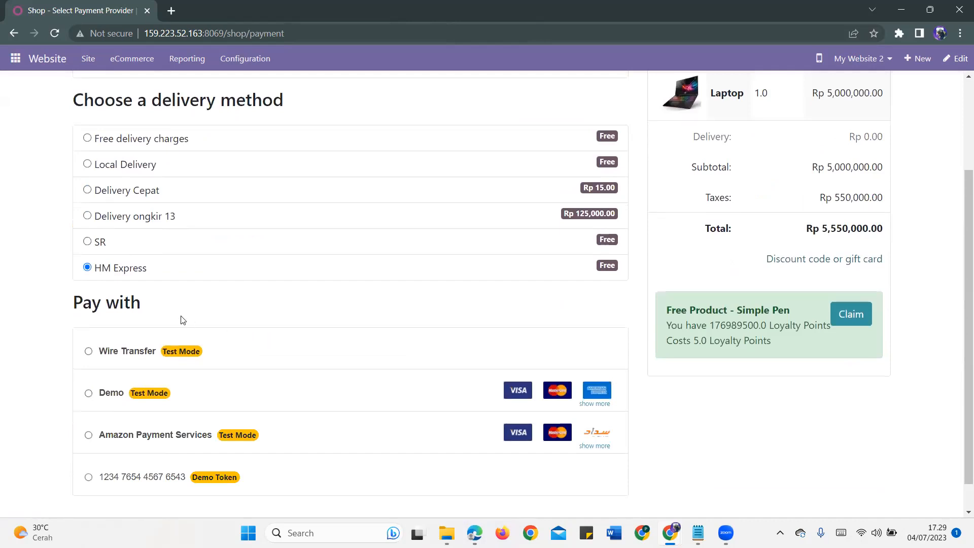
pyautogui.scroll(-1, 139, 330)
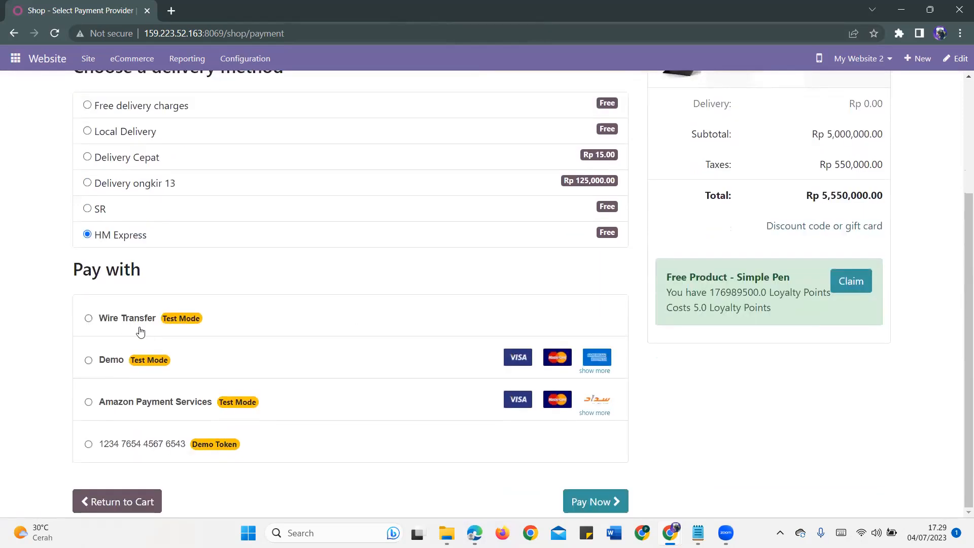
pyautogui.click(89, 319)
pyautogui.scroll(3, 826, 258)
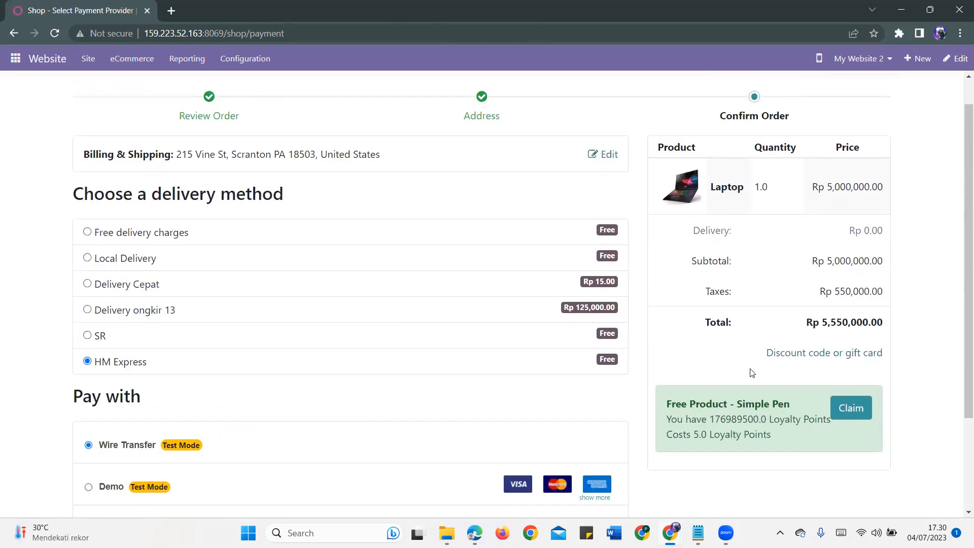
pyautogui.scroll(-3, 612, 364)
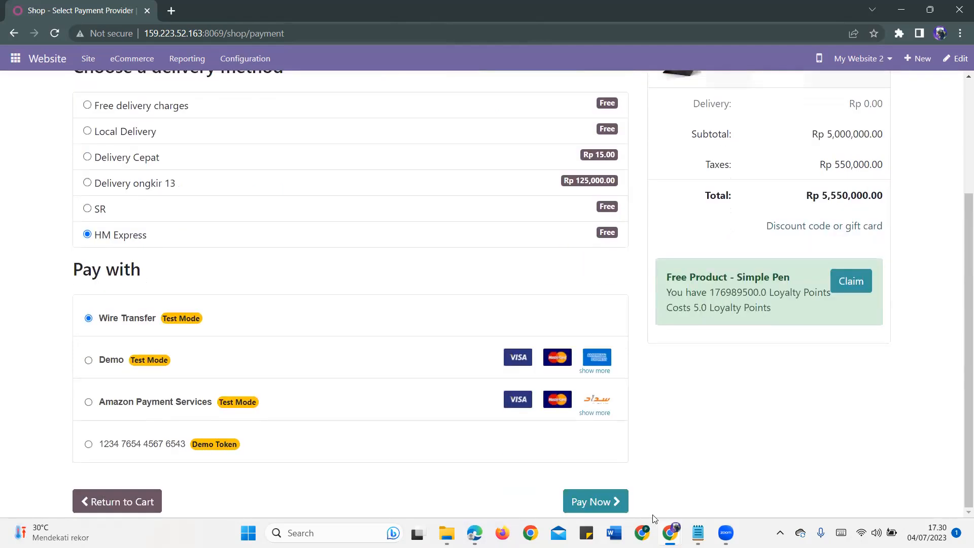
pyautogui.click(614, 505)
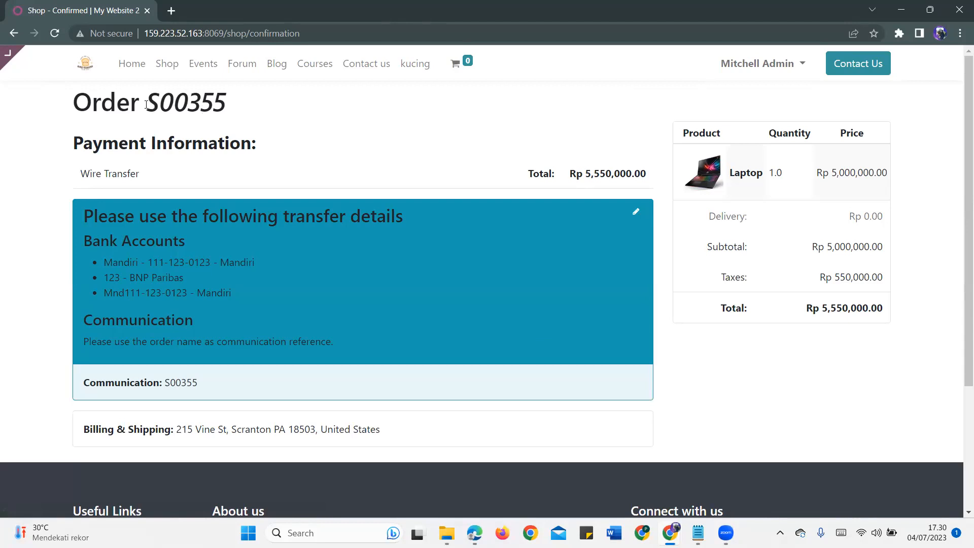
# Step: Highlight the order number on the order confirmation page and look over the order details
pyautogui.moveTo(146, 105); pyautogui.dragTo(170, 104)
pyautogui.moveTo(209, 105); pyautogui.dragTo(224, 105)
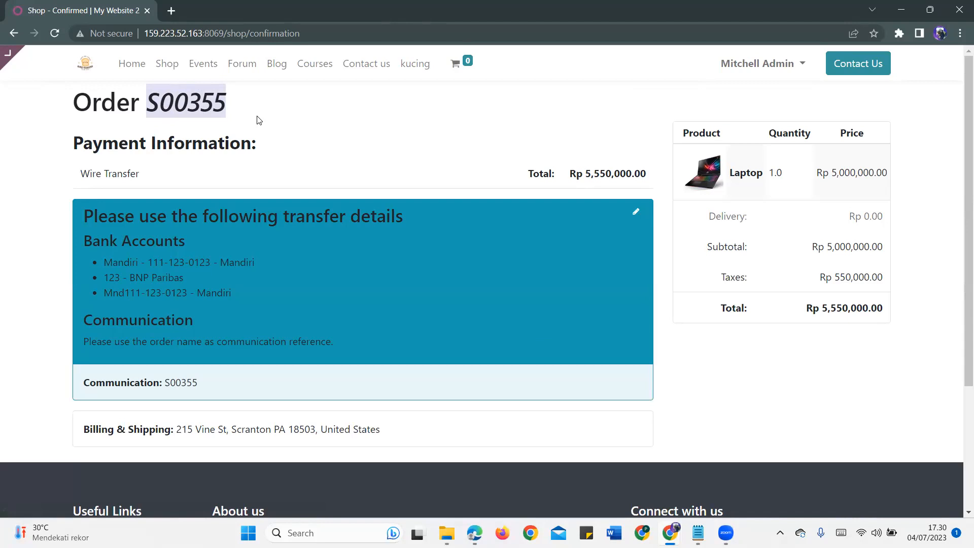
pyautogui.click(285, 125)
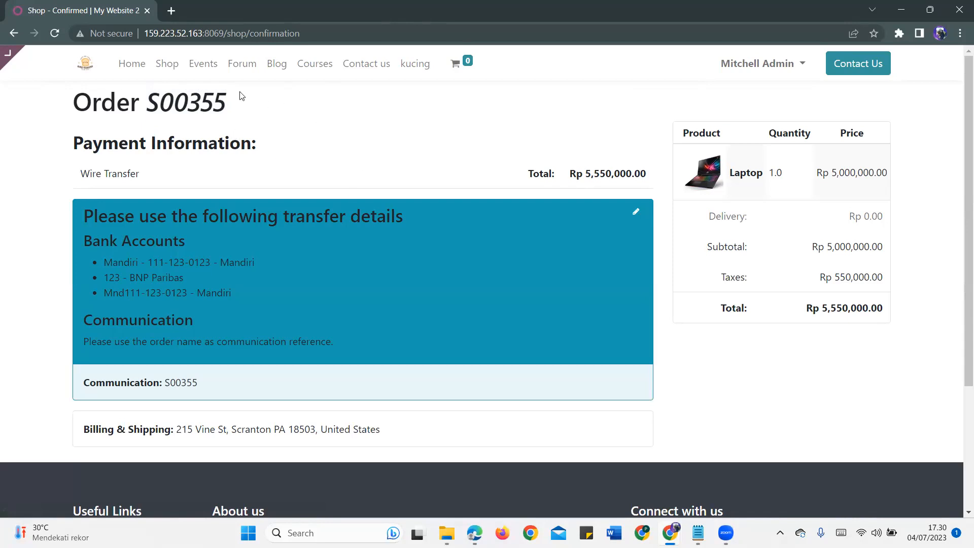
pyautogui.scroll(-1, 365, 190)
pyautogui.scroll(1, 284, 162)
# Step: Go to the Website app's unpaid orders, search for the new order by its order number, and open it
pyautogui.moveTo(8, 63)
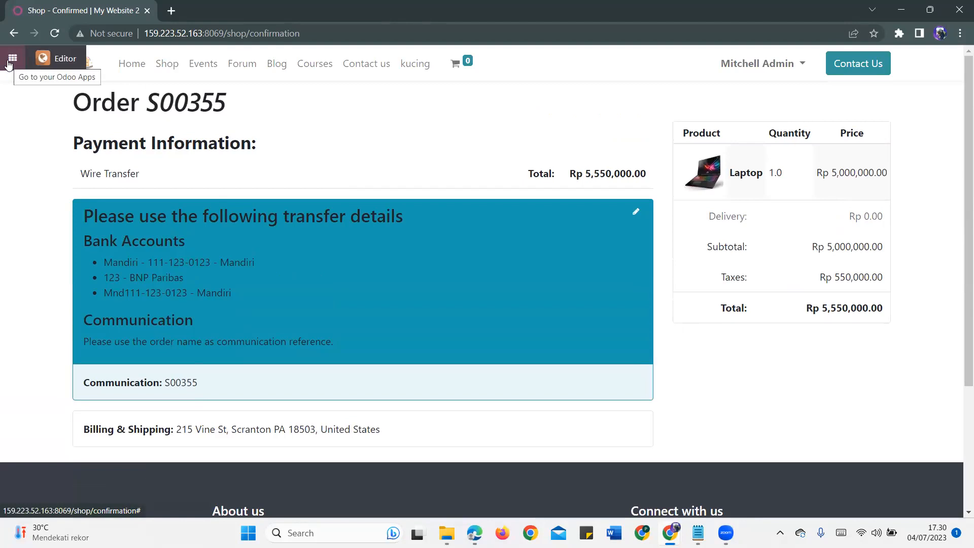
pyautogui.click(12, 59)
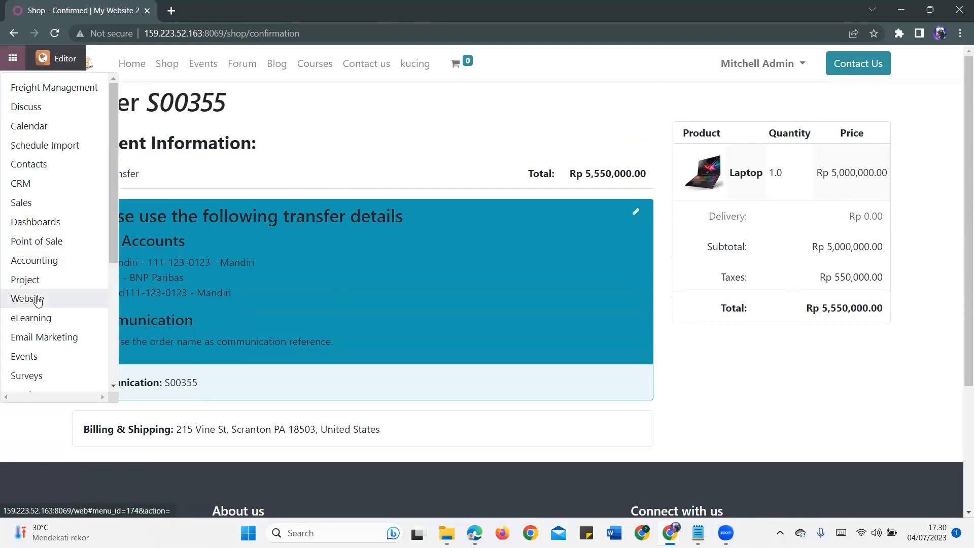
pyautogui.click(38, 299)
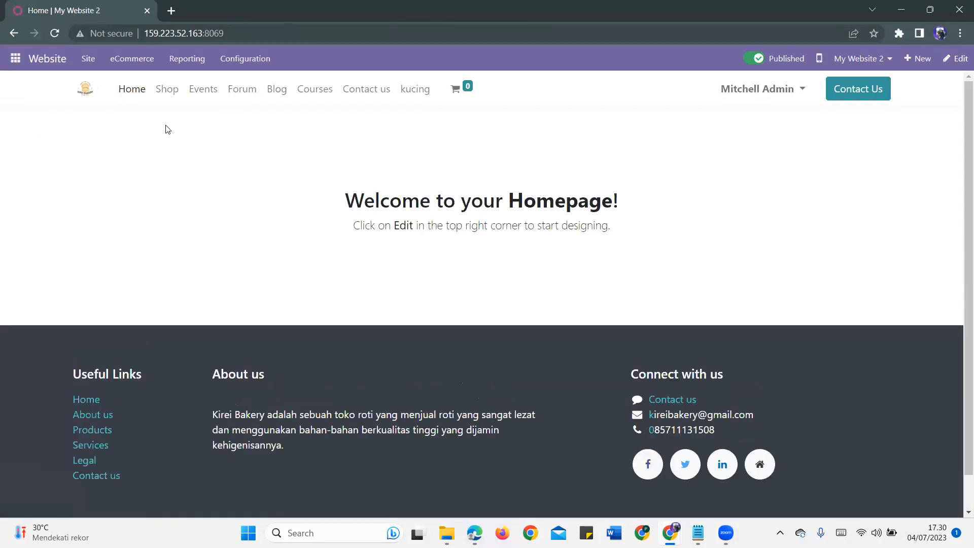
pyautogui.click(136, 66)
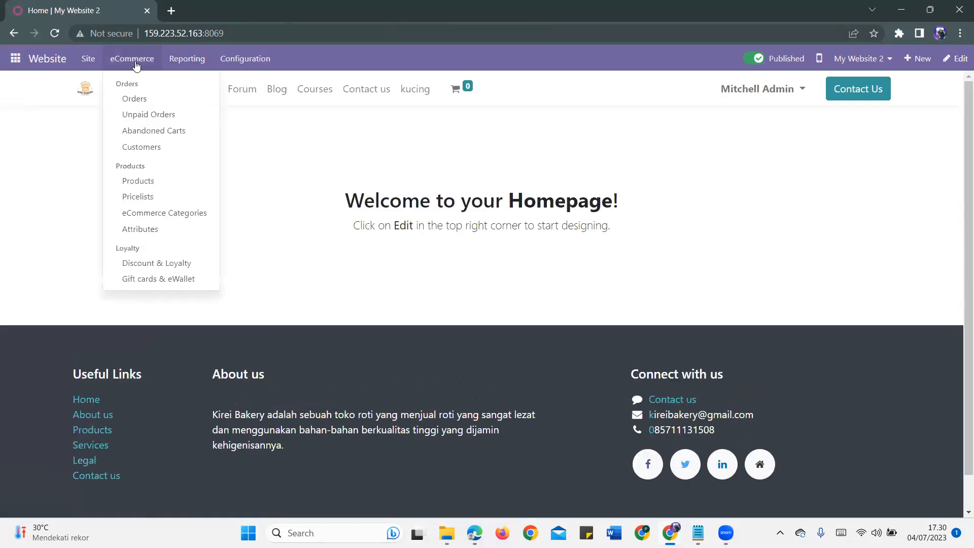
pyautogui.click(144, 119)
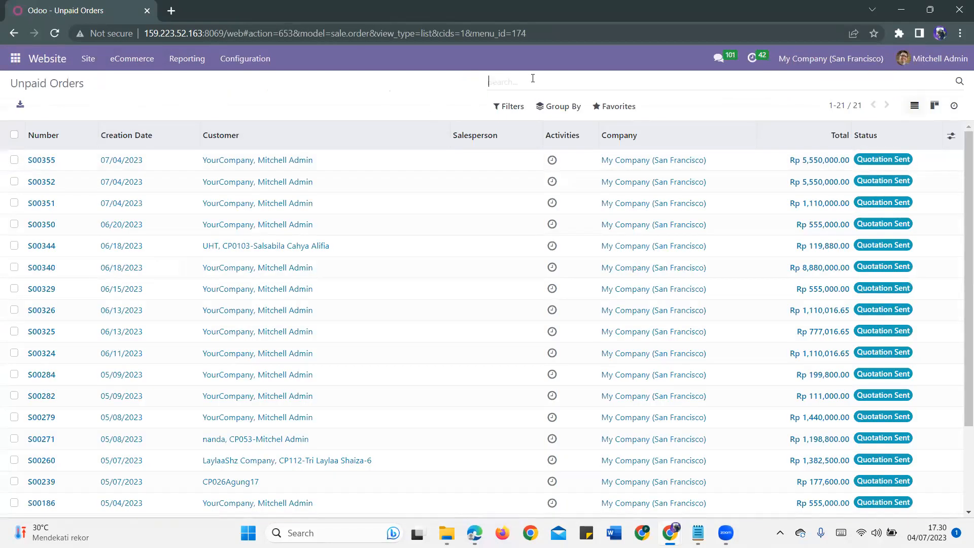
pyautogui.write('S00355')
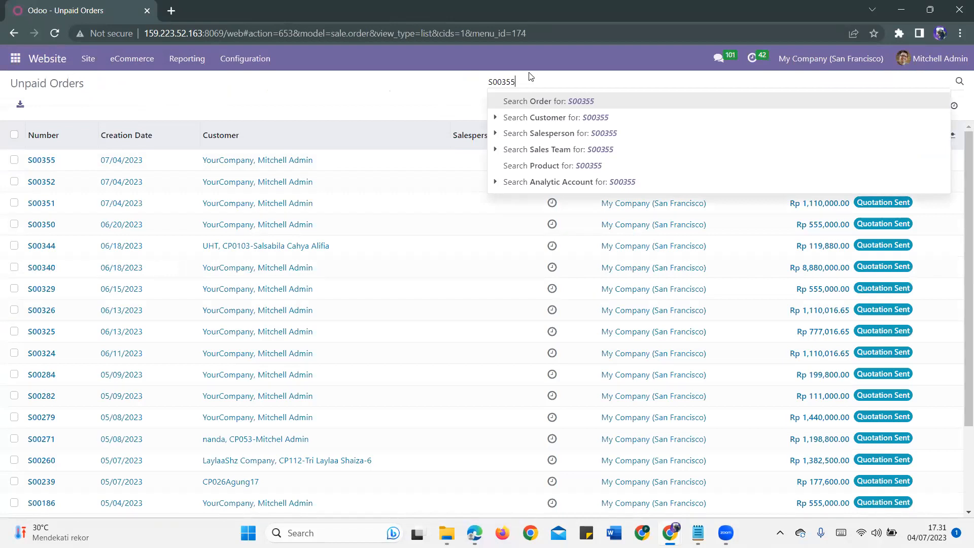
pyautogui.press('Return')
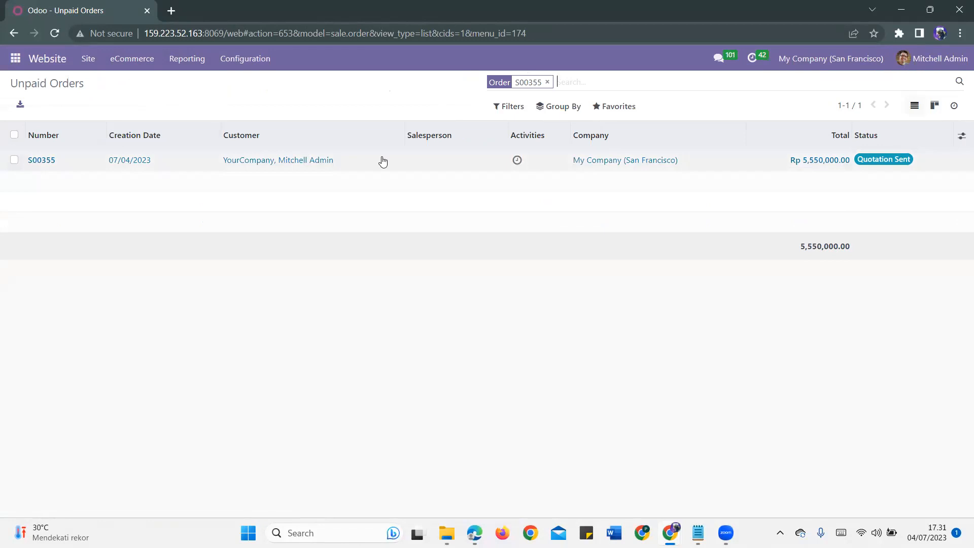
pyautogui.doubleClick(148, 160)
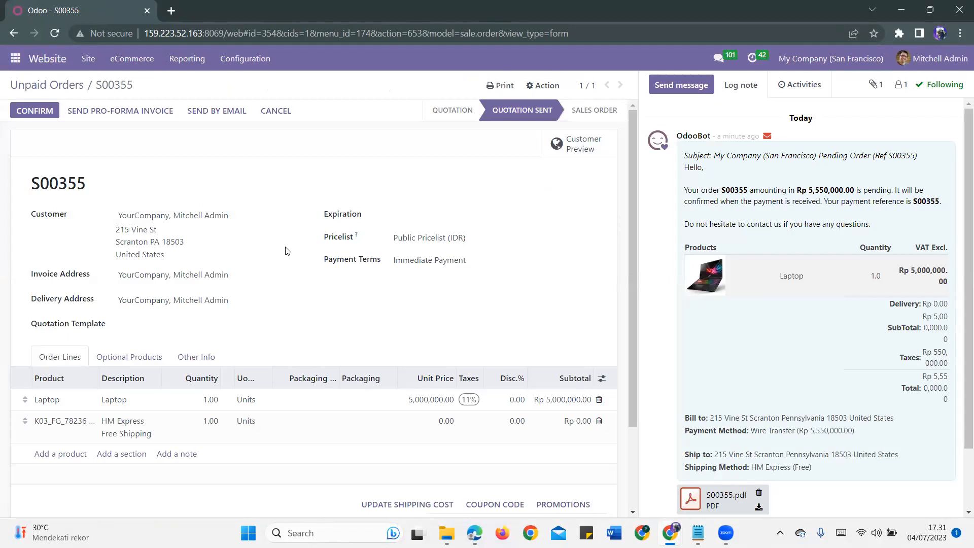
# Step: Check the Laptop and HM Express order lines and confirm the quotation
pyautogui.scroll(-1, 286, 252)
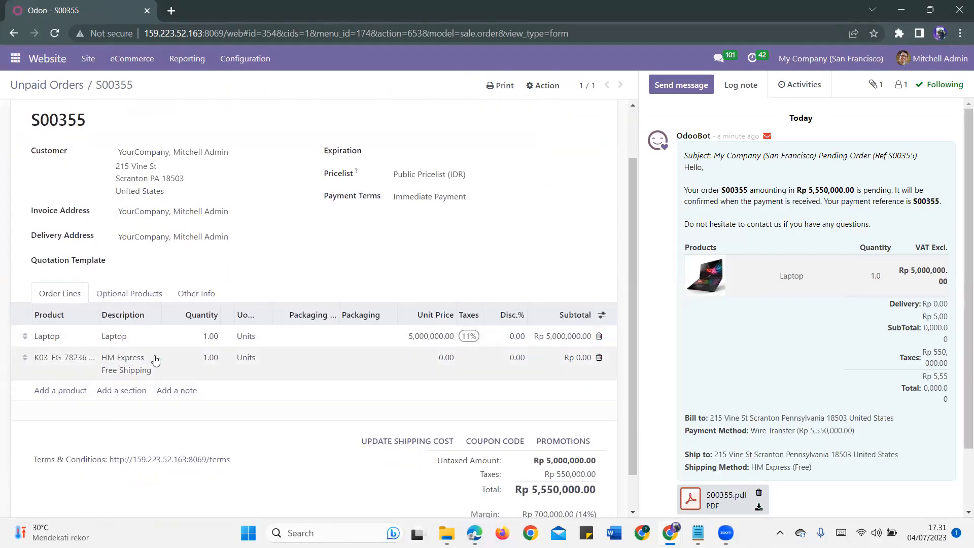
pyautogui.scroll(1, 217, 299)
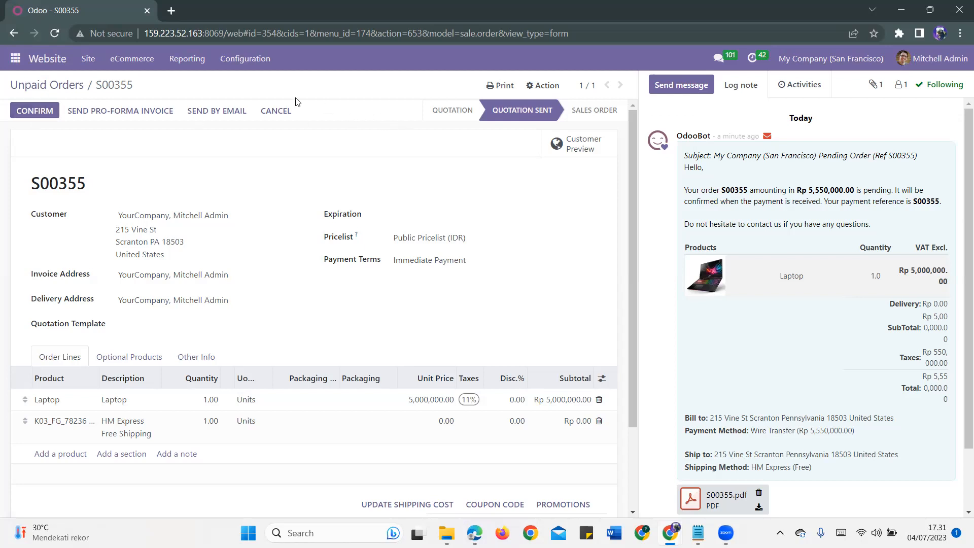
pyautogui.click(24, 112)
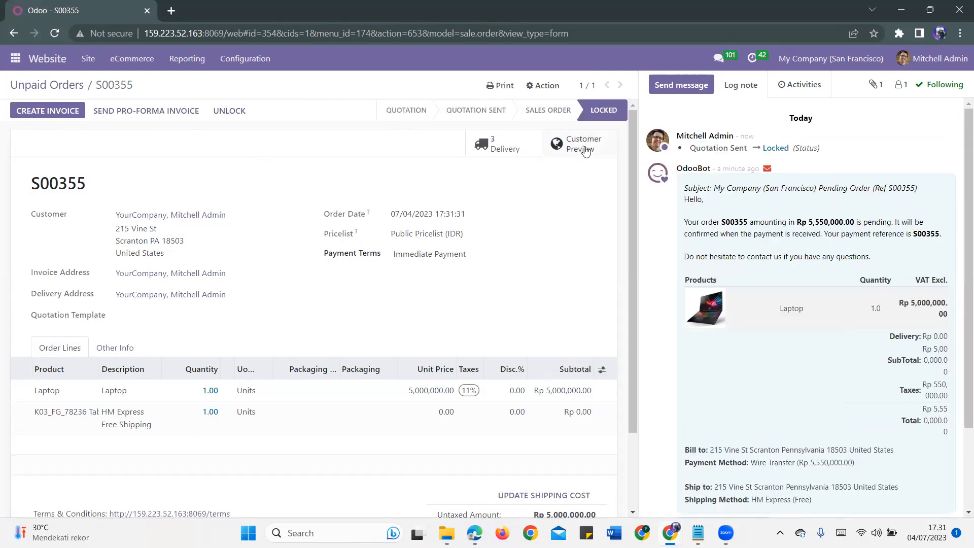
# Step: Open the customer preview of the sales order and examine its delivery order, pricing and shipping lines
pyautogui.click(584, 147)
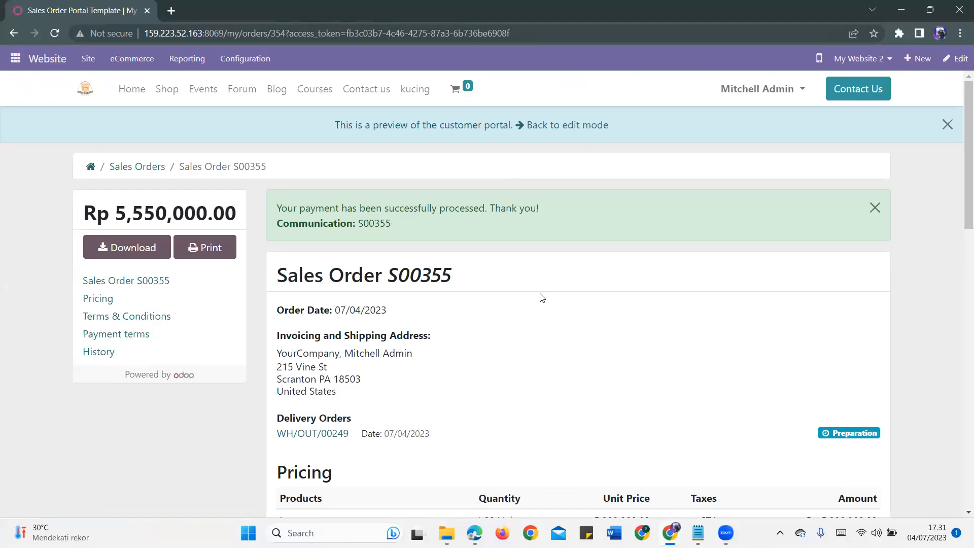
pyautogui.scroll(-4, 539, 298)
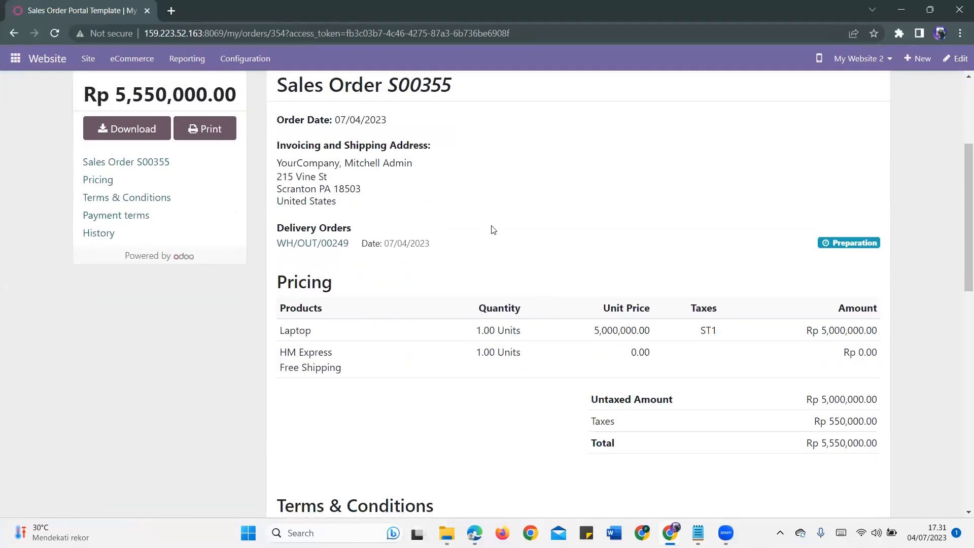
pyautogui.scroll(3, 345, 256)
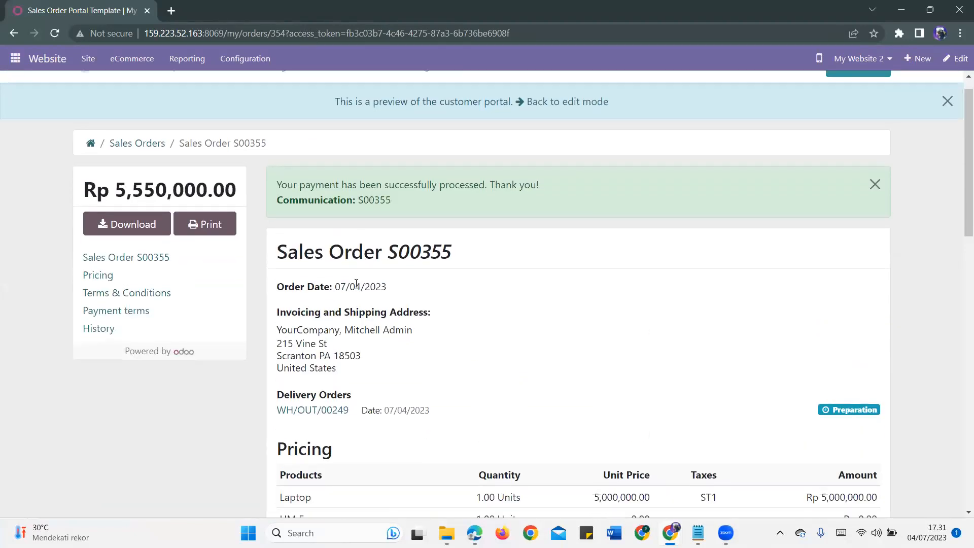
pyautogui.scroll(-2, 356, 283)
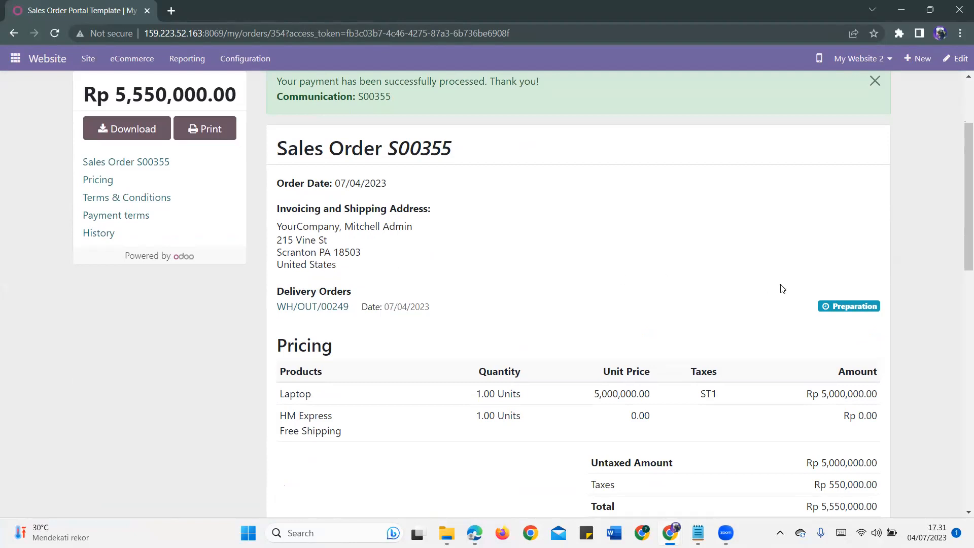
pyautogui.scroll(3, 459, 294)
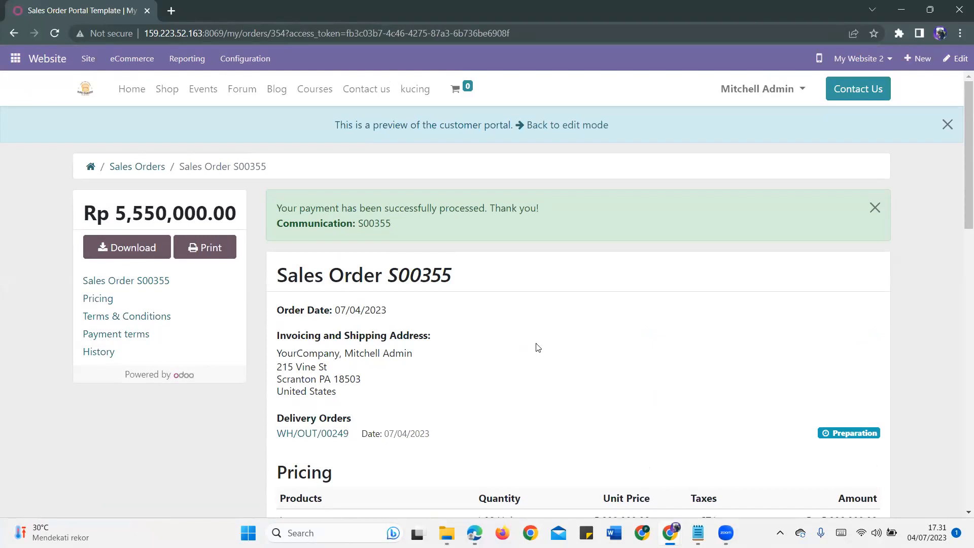
# Step: Go to the eCommerce orders, search for the confirmed order by its number, and open it to check its lines
pyautogui.click(132, 57)
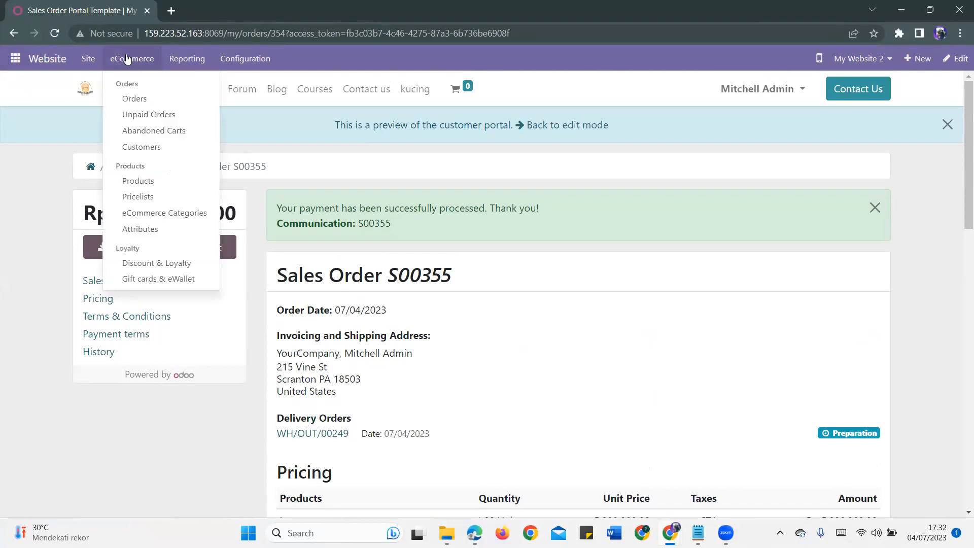
pyautogui.click(150, 101)
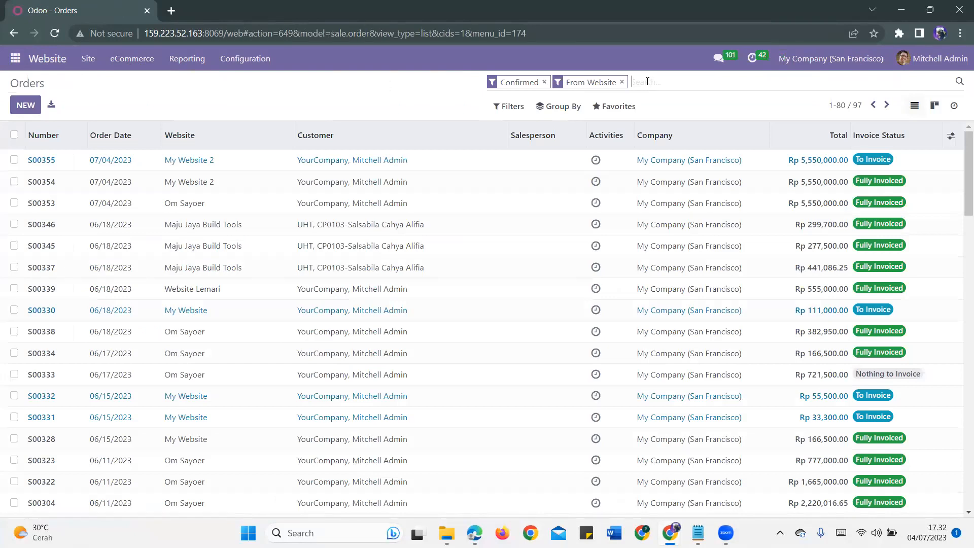
pyautogui.write('S00355')
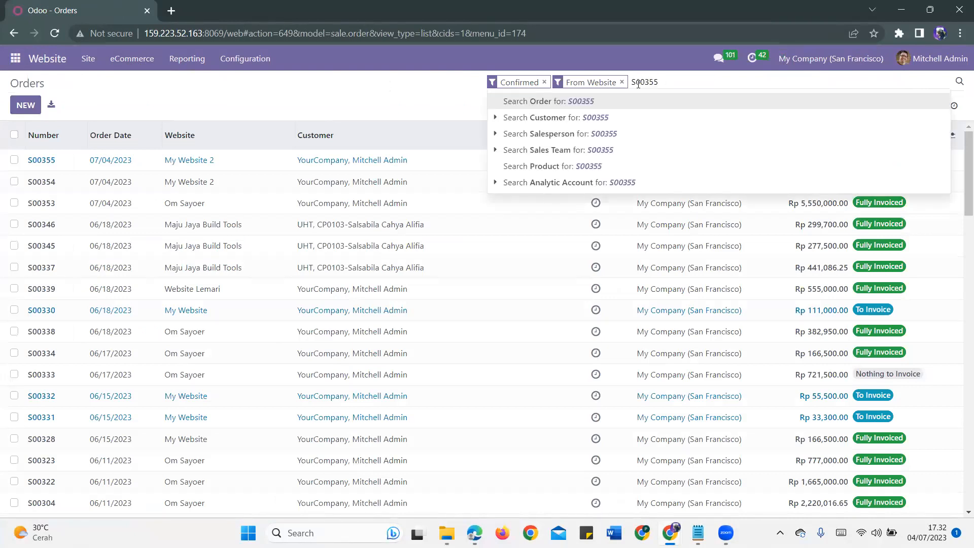
pyautogui.press('Return')
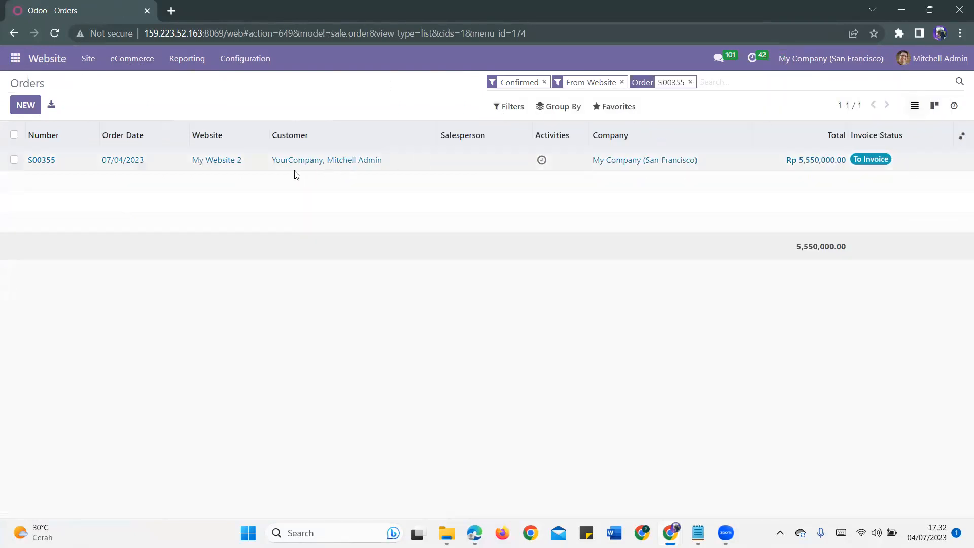
pyautogui.doubleClick(284, 161)
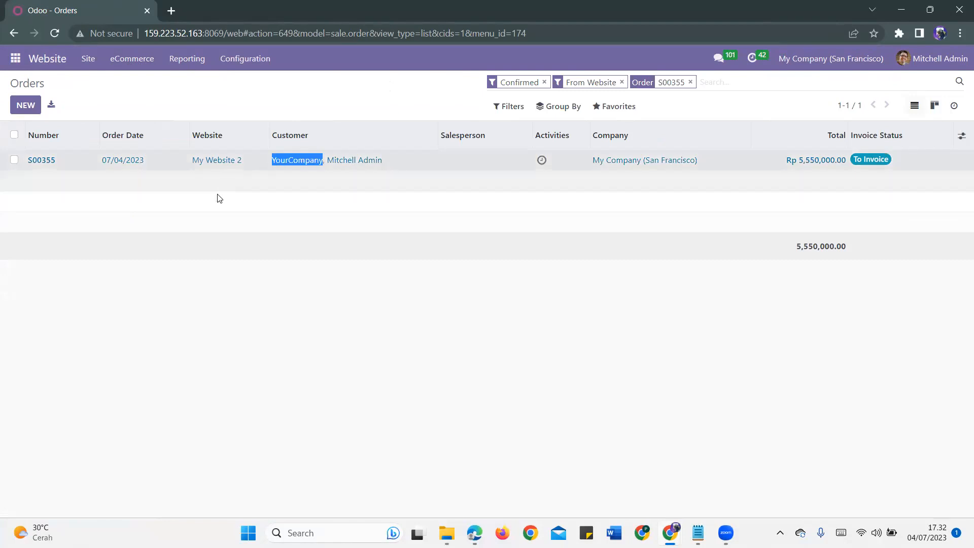
pyautogui.click(223, 162)
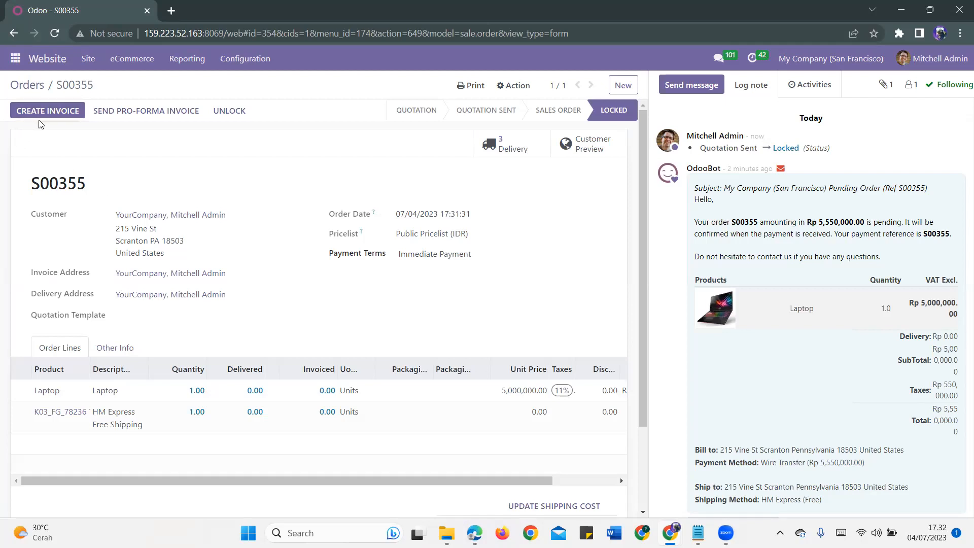
pyautogui.scroll(-2, 154, 188)
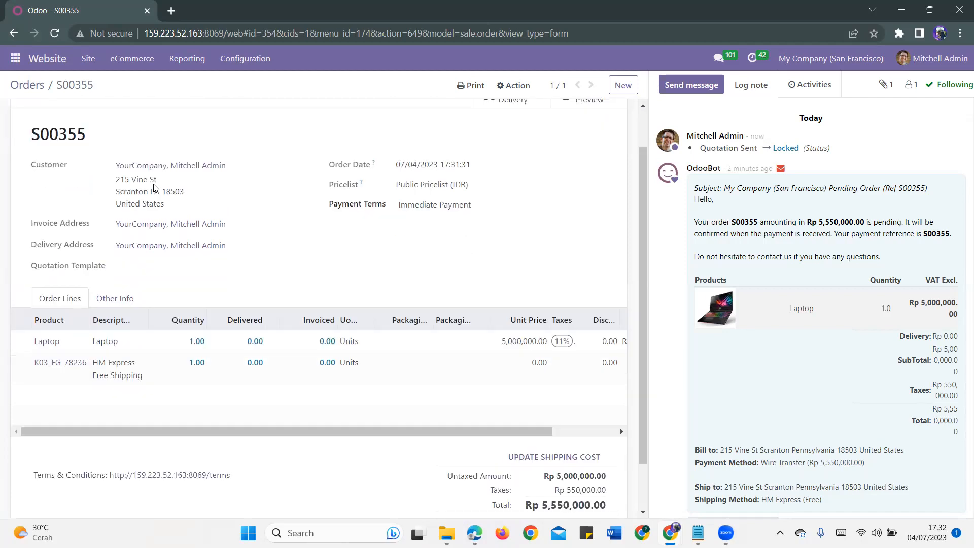
pyautogui.scroll(2, 137, 187)
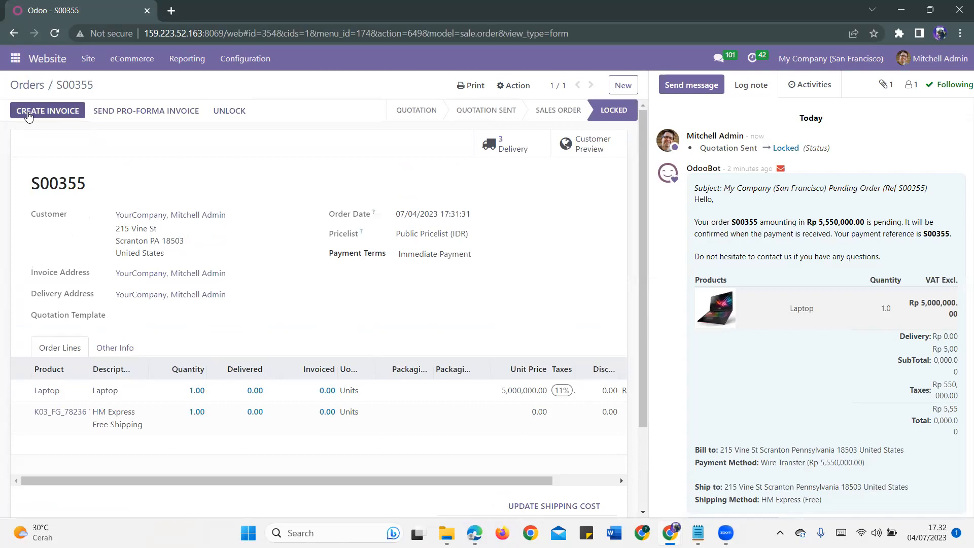
# Step: Create a regular invoice from the sales order and confirm the draft invoice
pyautogui.click(28, 115)
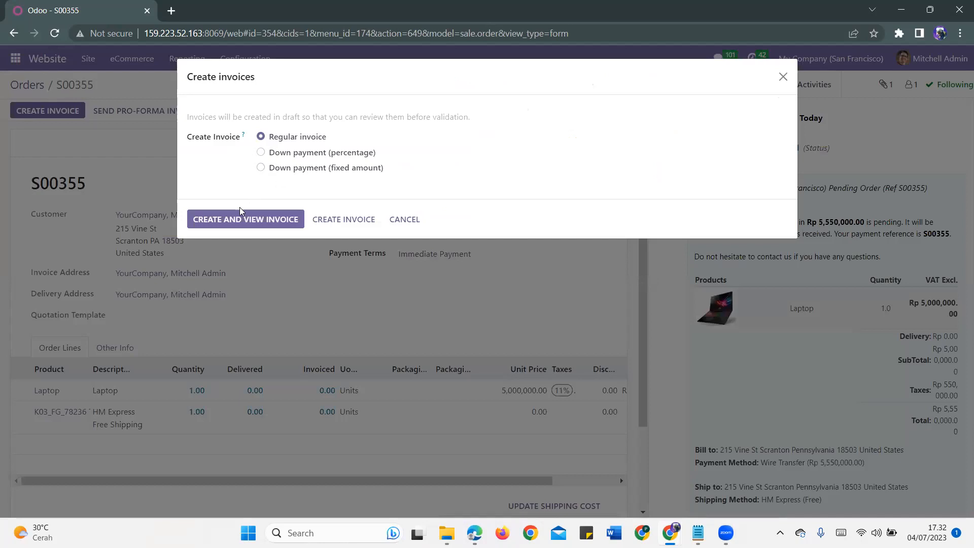
pyautogui.click(233, 221)
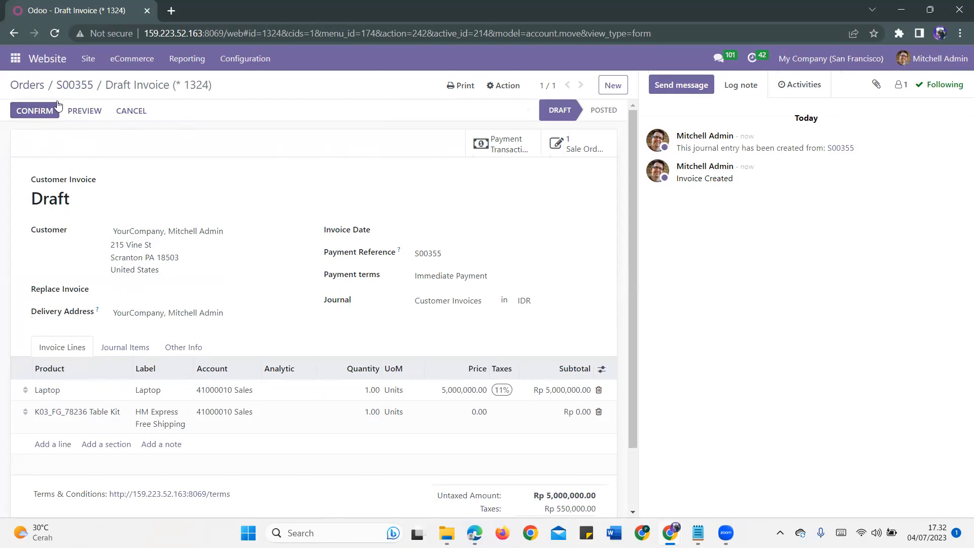
pyautogui.click(33, 114)
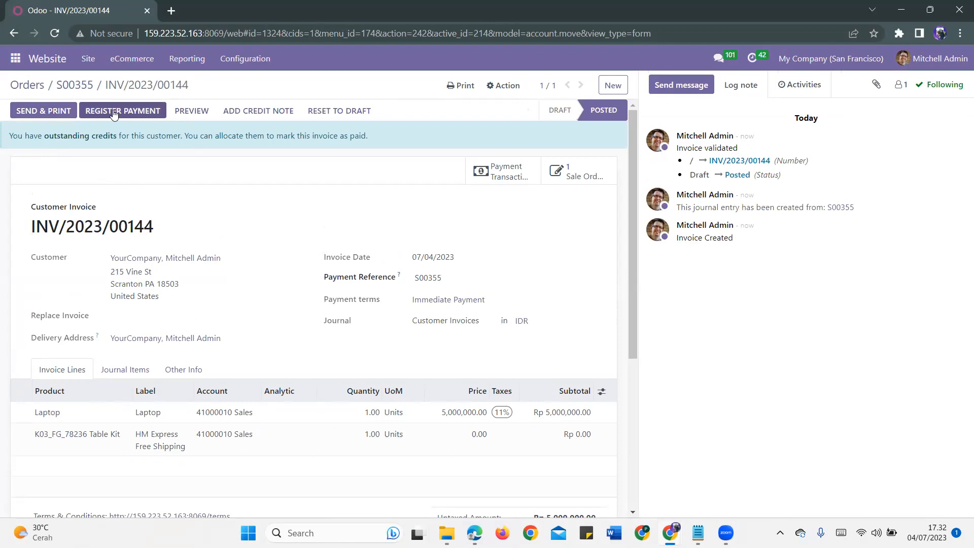
# Step: Register the invoice payment using the BANK BRI journal
pyautogui.click(113, 114)
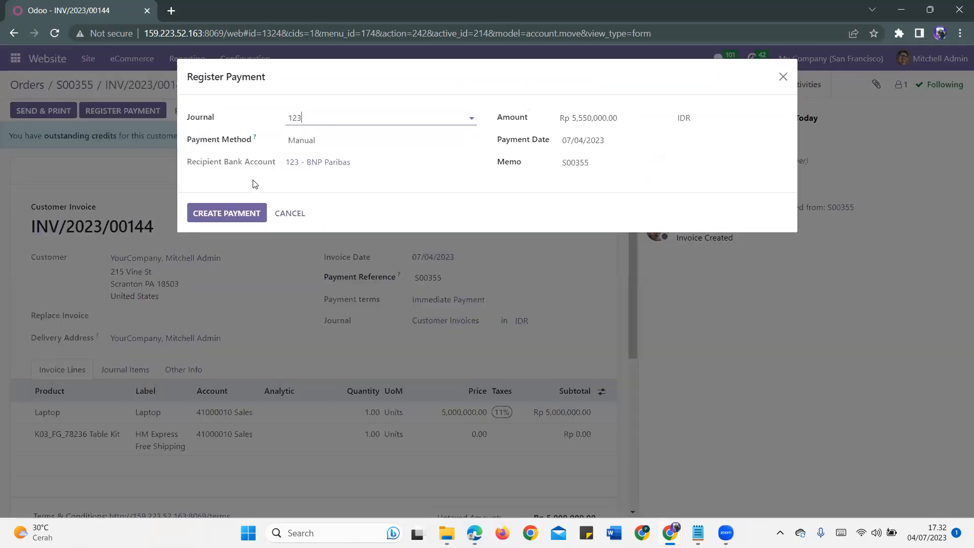
pyautogui.click(305, 122)
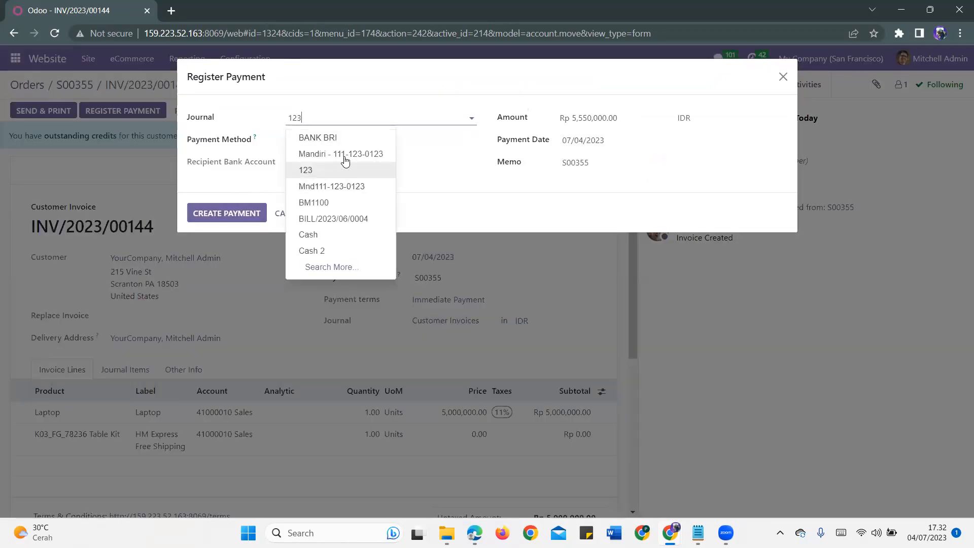
pyautogui.click(317, 137)
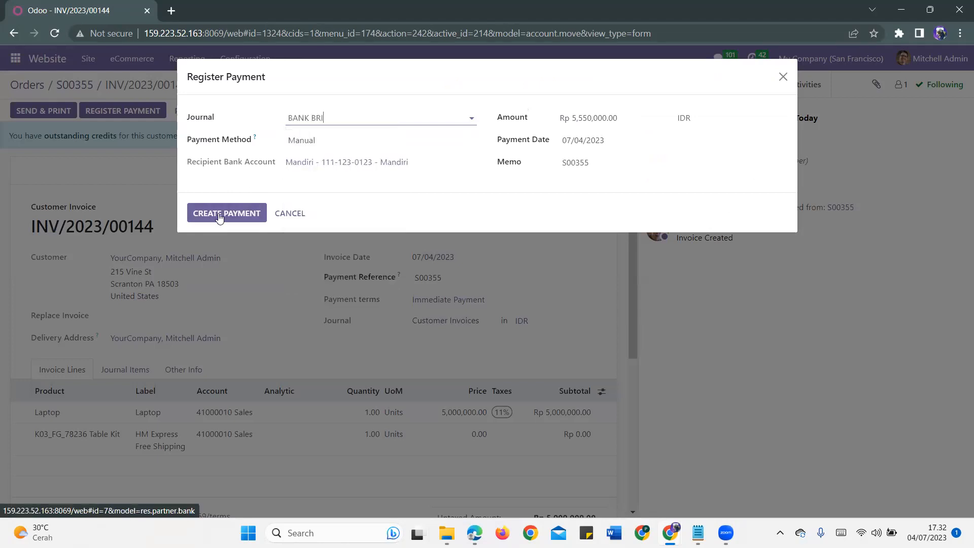
pyautogui.click(214, 213)
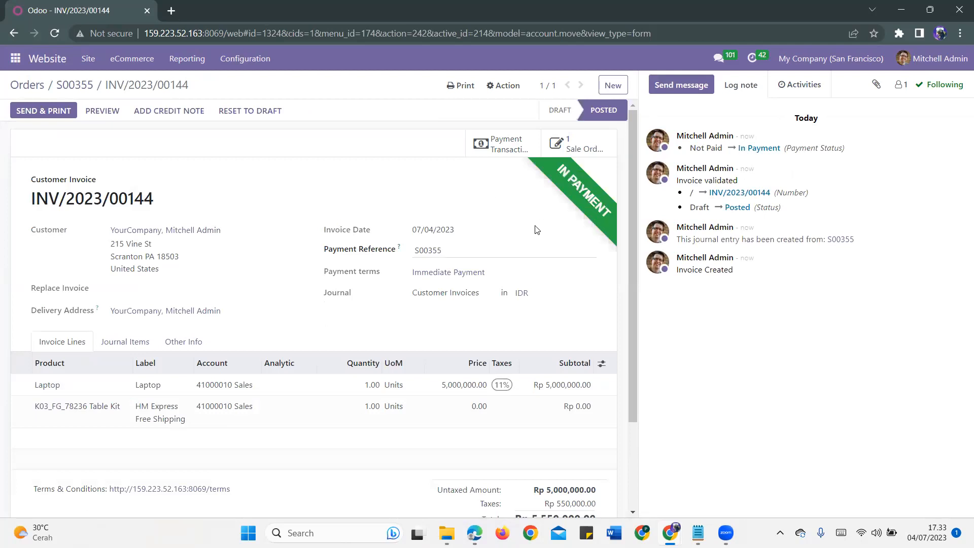
# Step: Return to the linked sales order, open its customer preview and examine the invoice, delivery order and pricing sections
pyautogui.click(569, 148)
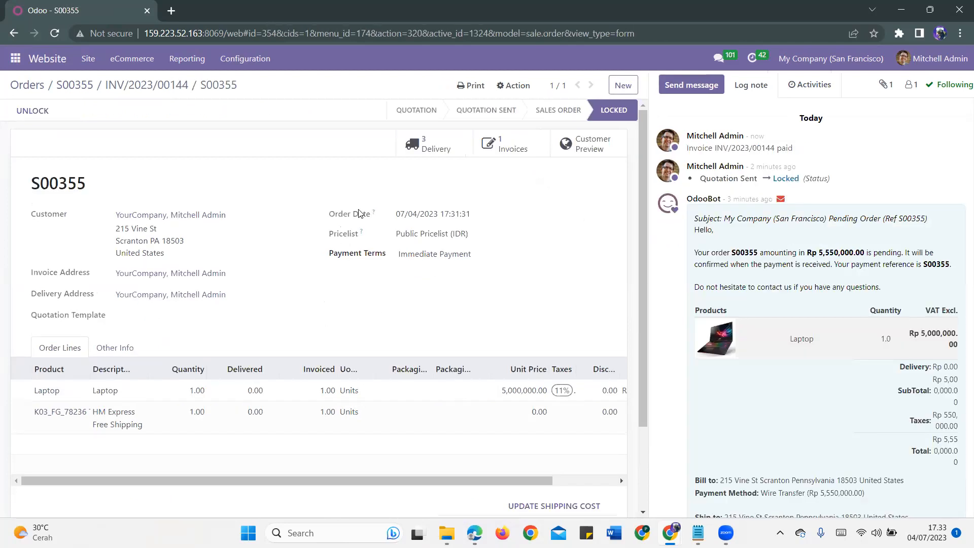
pyautogui.click(591, 147)
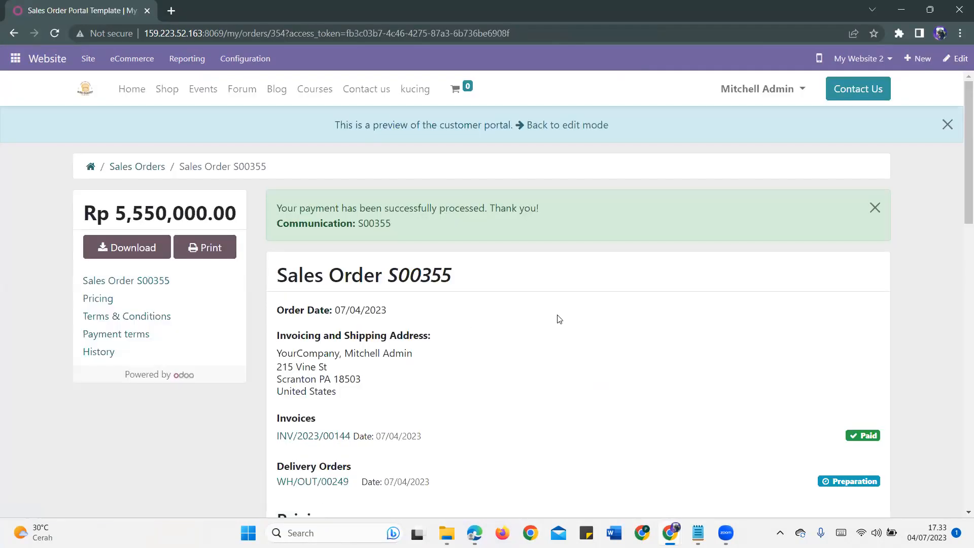
pyautogui.scroll(-2, 559, 318)
pyautogui.scroll(-1, 560, 318)
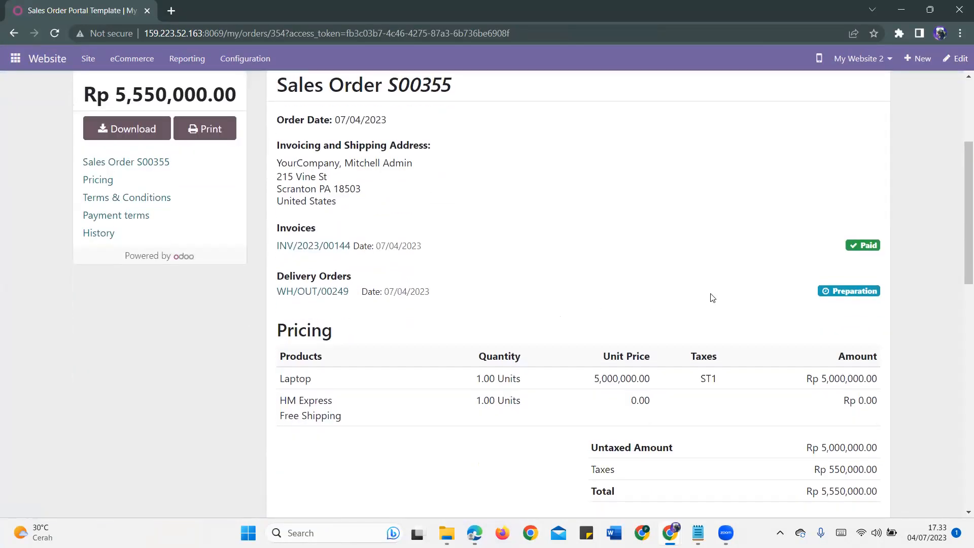
pyautogui.scroll(2, 703, 272)
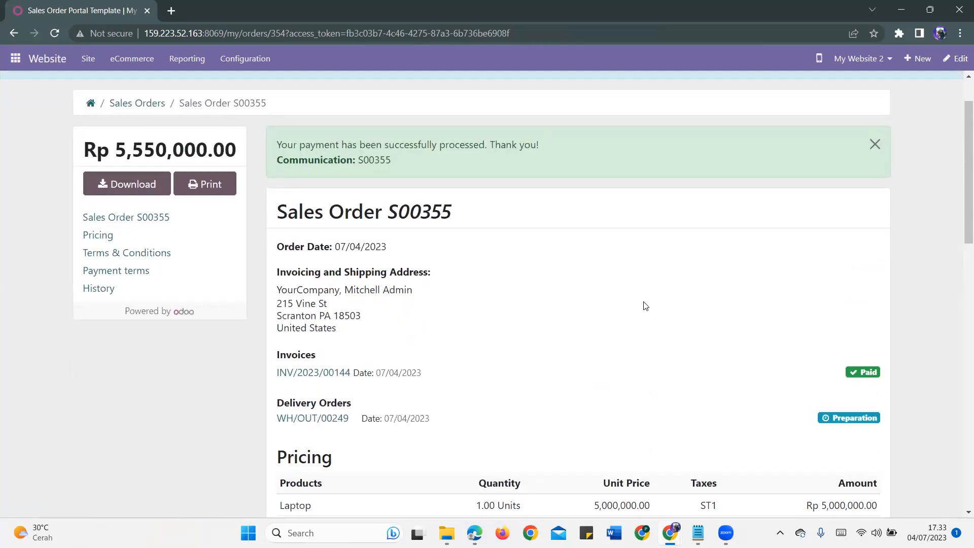
pyautogui.scroll(-2, 645, 306)
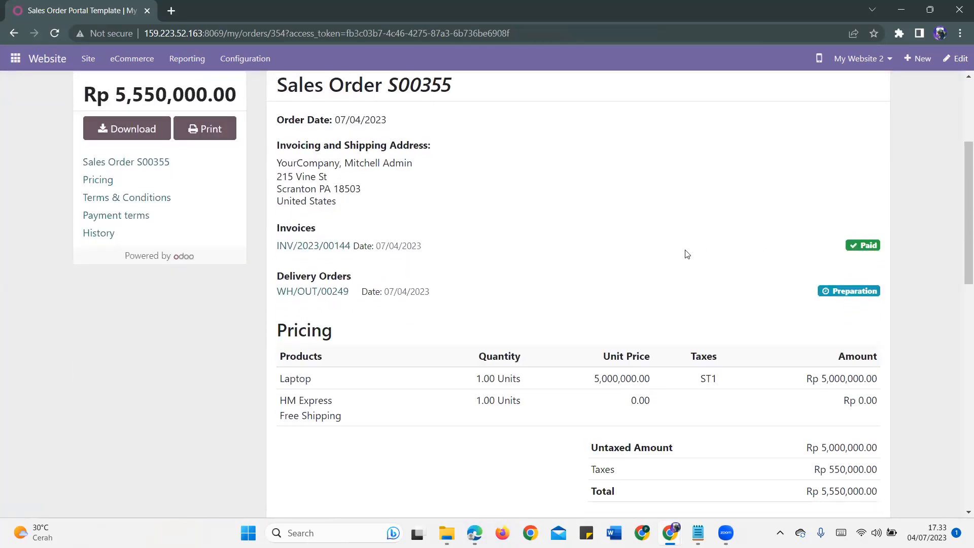
pyautogui.scroll(-3, 635, 257)
pyautogui.scroll(4, 396, 200)
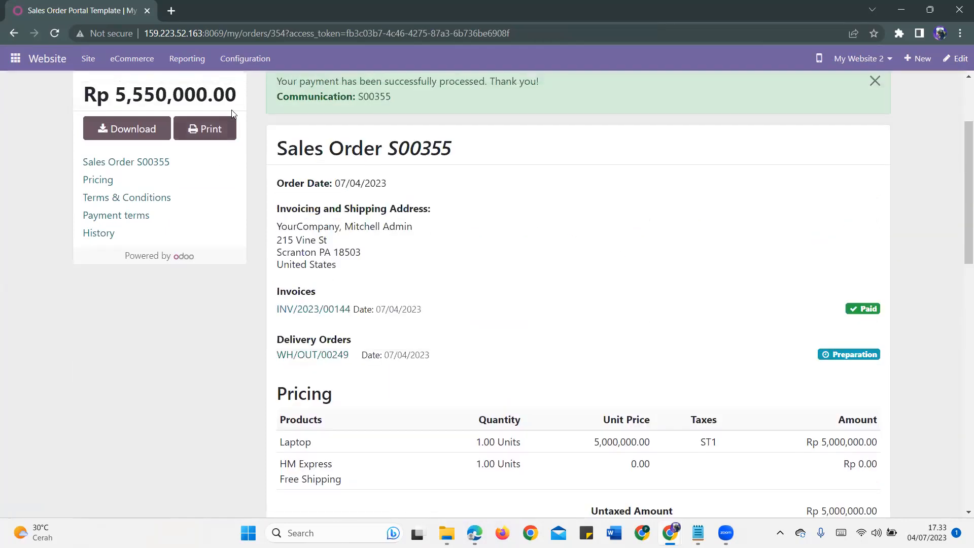
# Step: Request a print of the sales order, download it as a PDF and open the file, dismissing the Acrobat offer
pyautogui.click(206, 129)
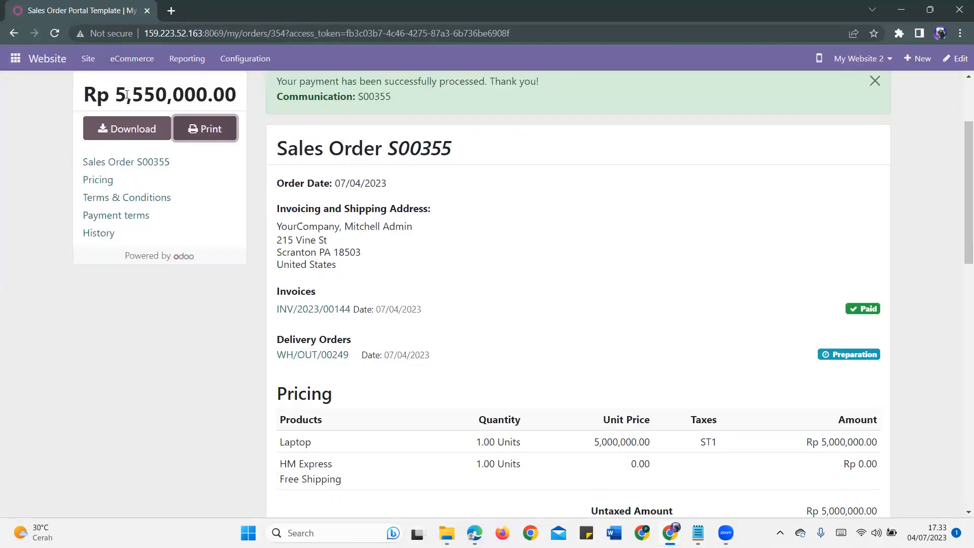
pyautogui.click(130, 129)
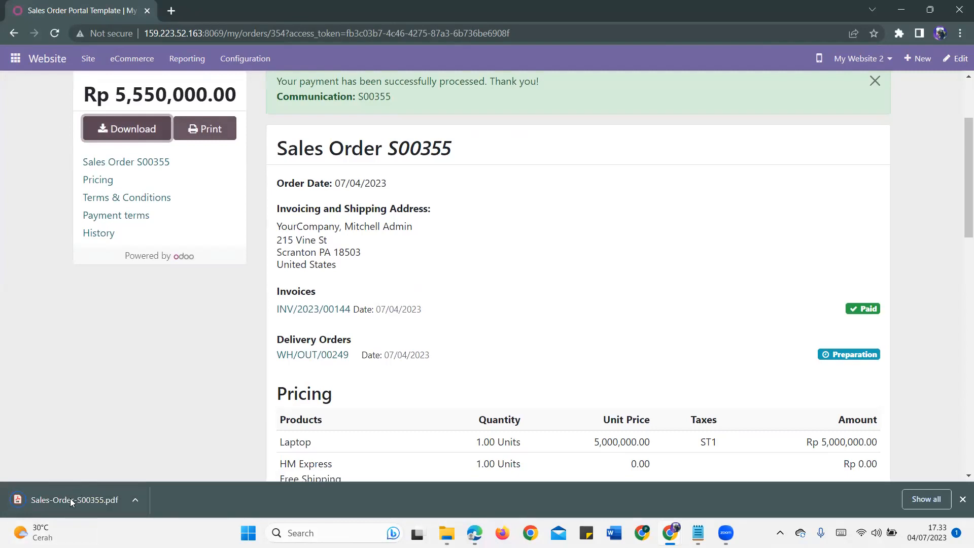
pyautogui.click(70, 501)
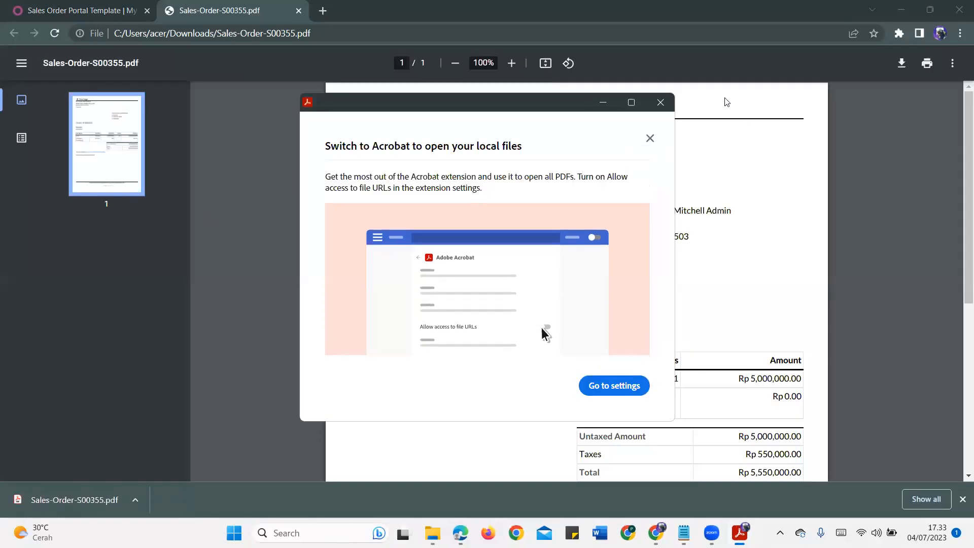
pyautogui.click(660, 102)
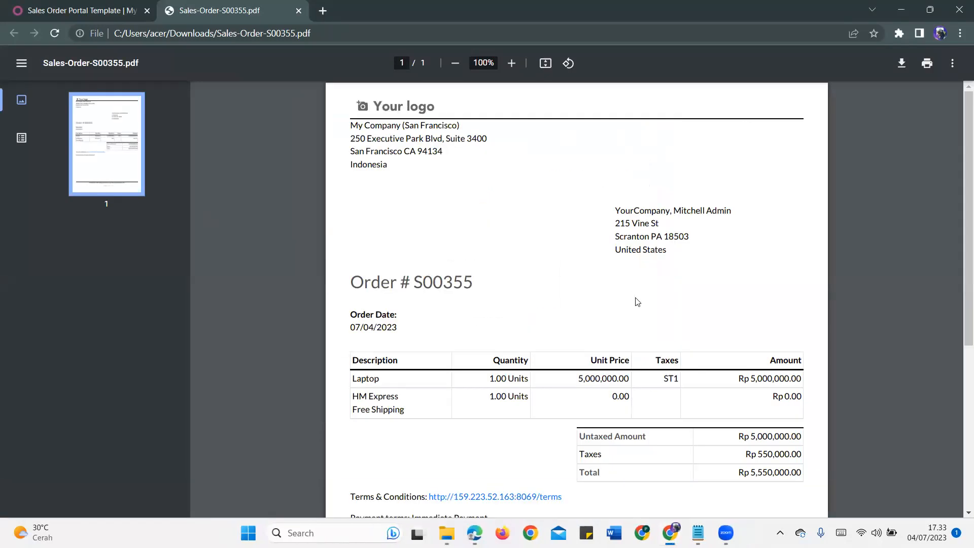
# Step: Examine the Laptop and HM Express lines and the totals in the sales order PDF, and return to the customer portal page
pyautogui.scroll(-2, 634, 302)
pyautogui.scroll(2, 635, 290)
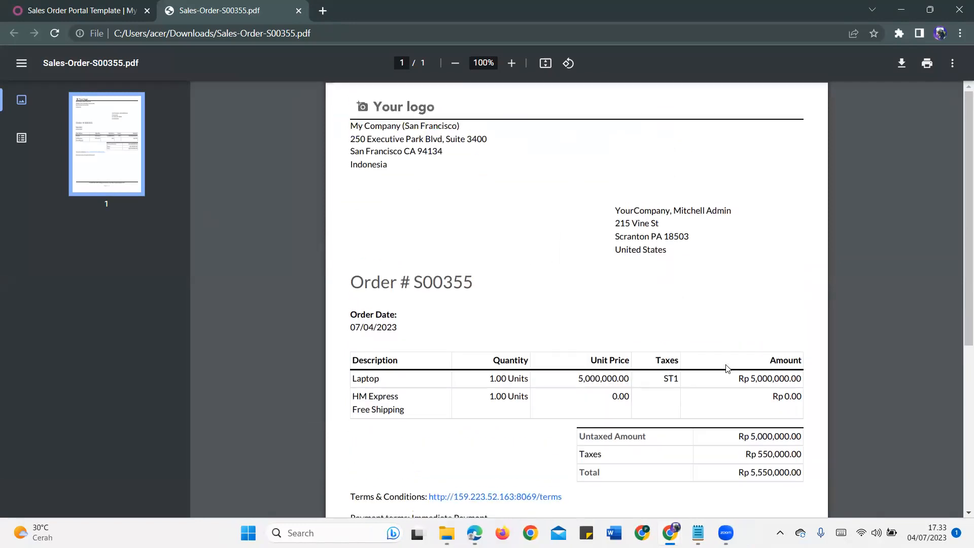
pyautogui.scroll(-2, 720, 366)
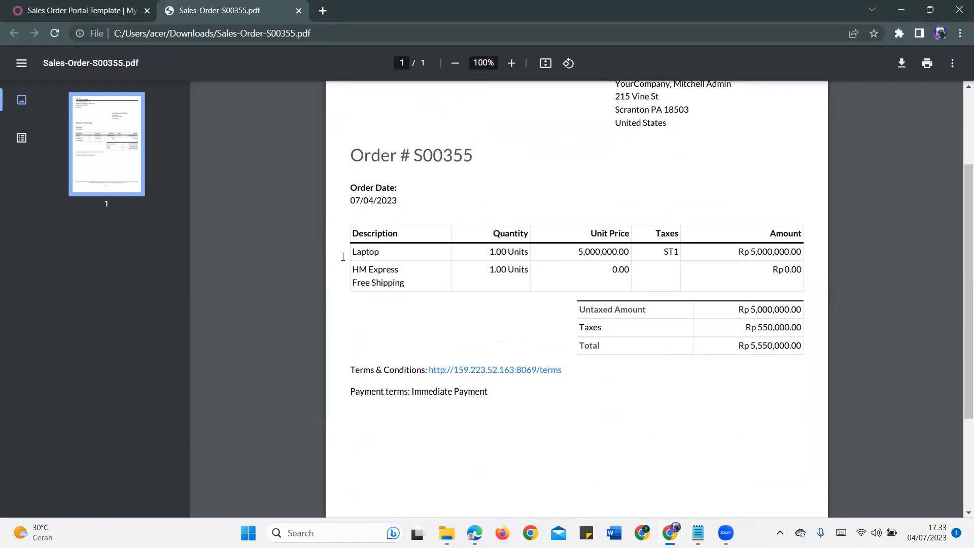
pyautogui.scroll(2, 242, 226)
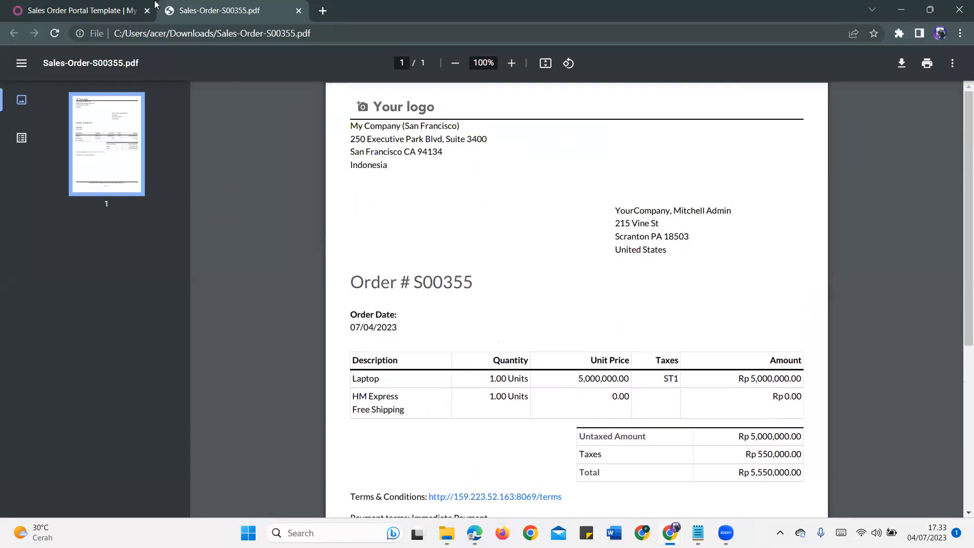
pyautogui.click(82, 9)
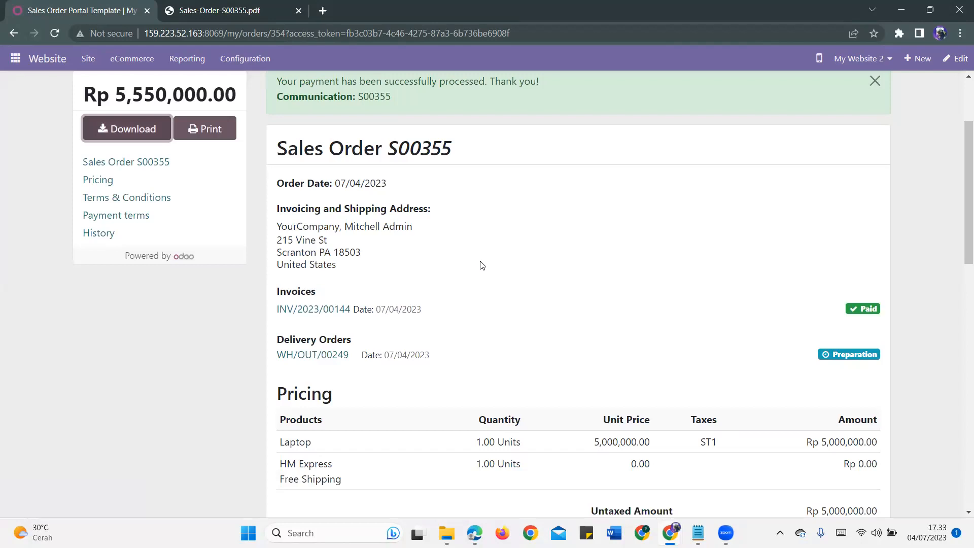